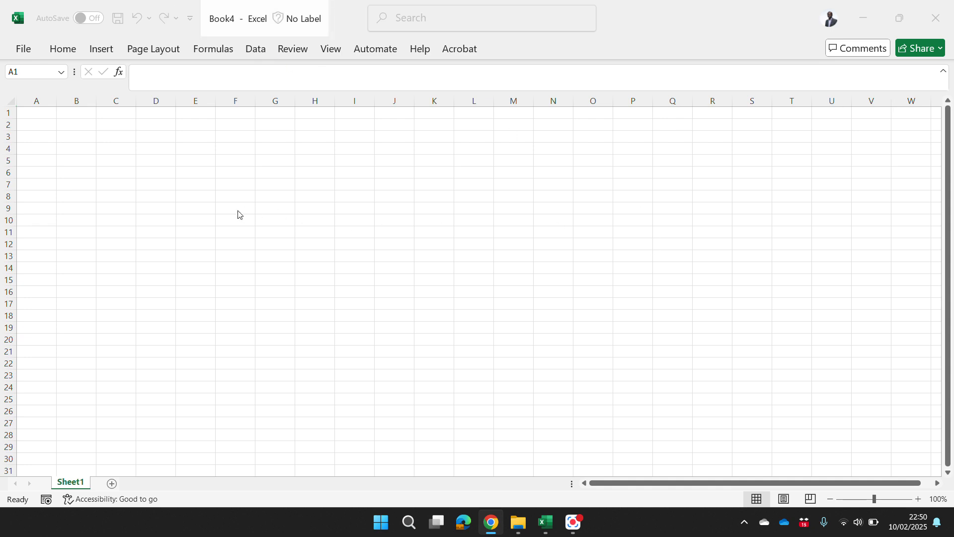
left_click(258, 49)
left_click(256, 49)
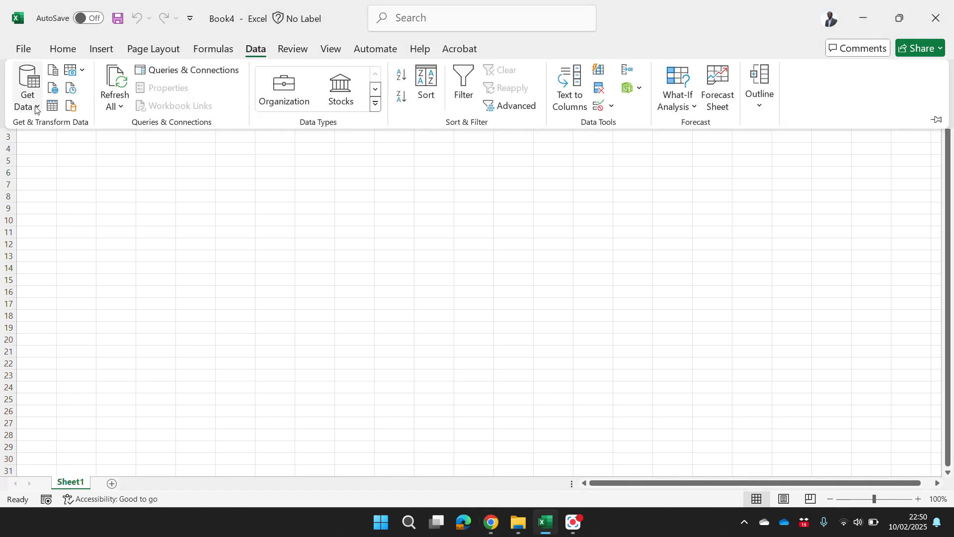
left_click(36, 107)
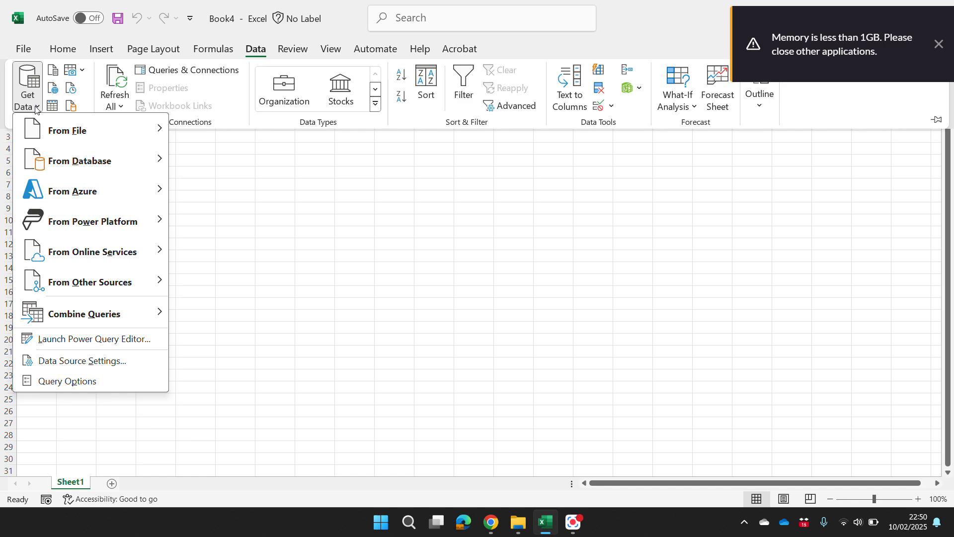
left_click(938, 44)
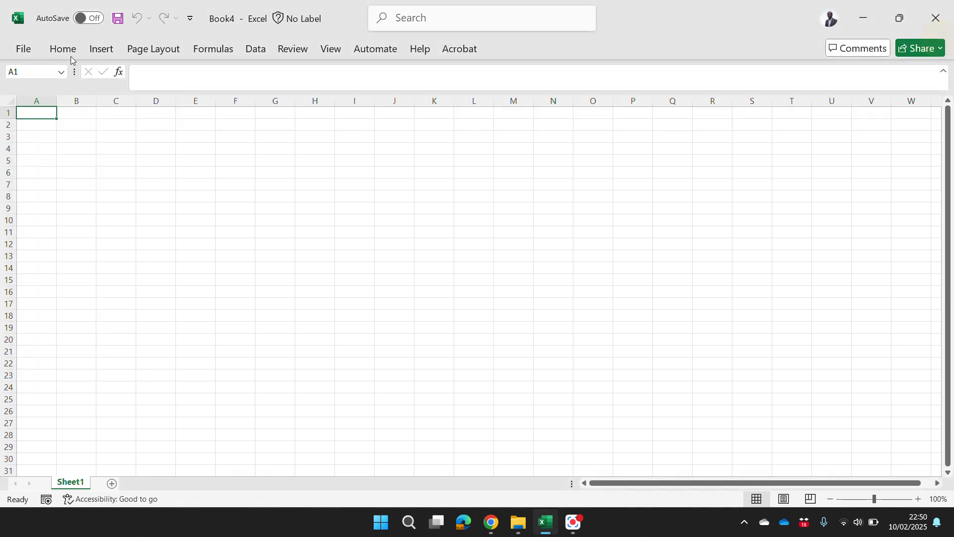
Open the Sample workbook from the Air Quality folder as an Excel workbook data source
left_click(261, 50)
left_click(28, 97)
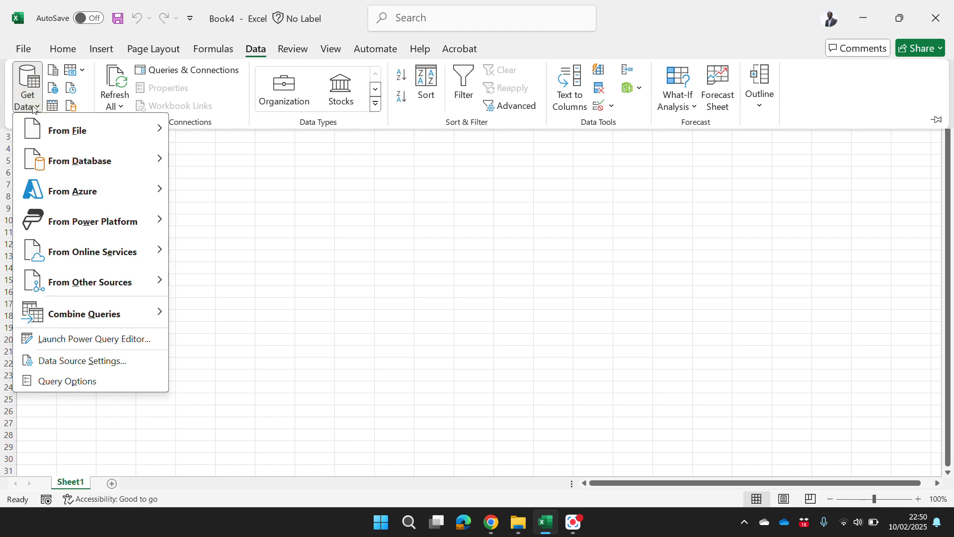
mouse_move(55, 129)
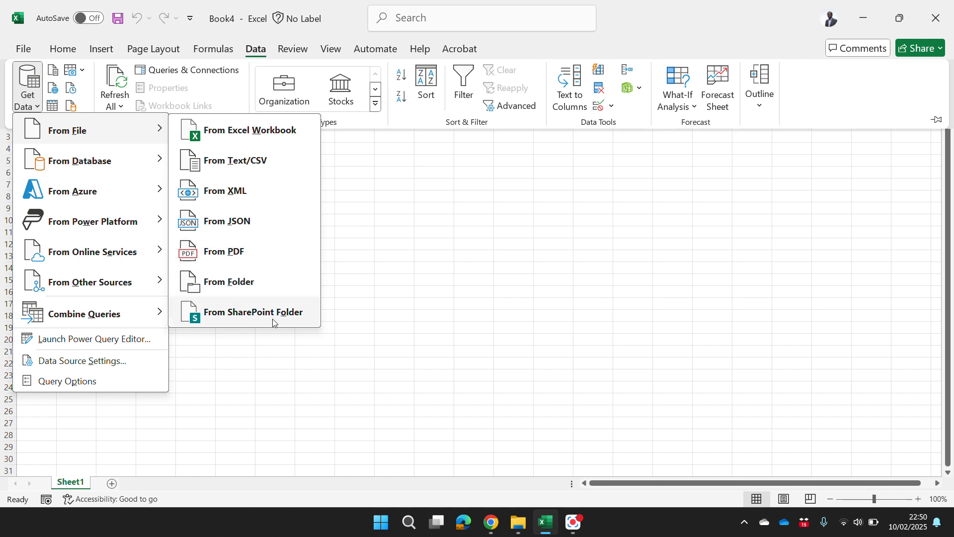
left_click(245, 128)
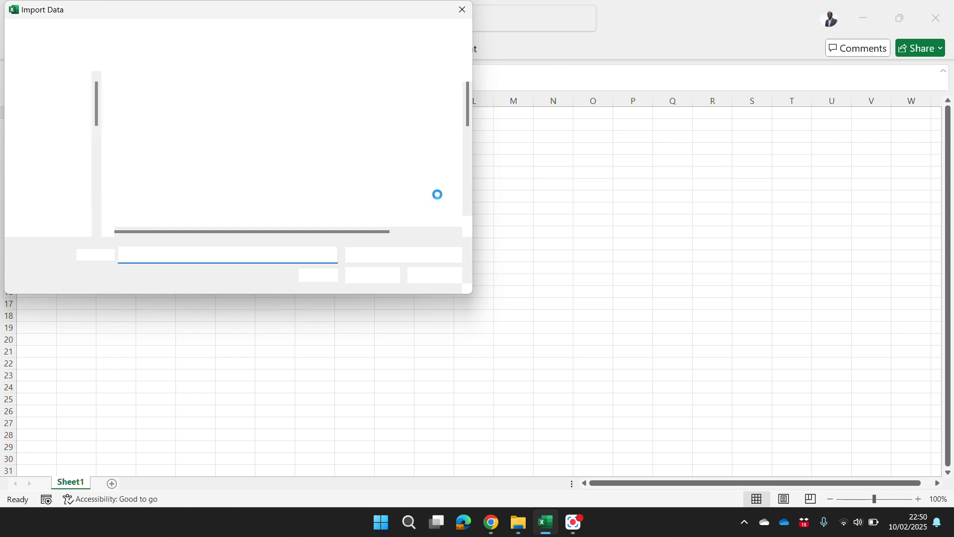
scroll(461, 186, "down", 2)
scroll(461, 186, "down", 3)
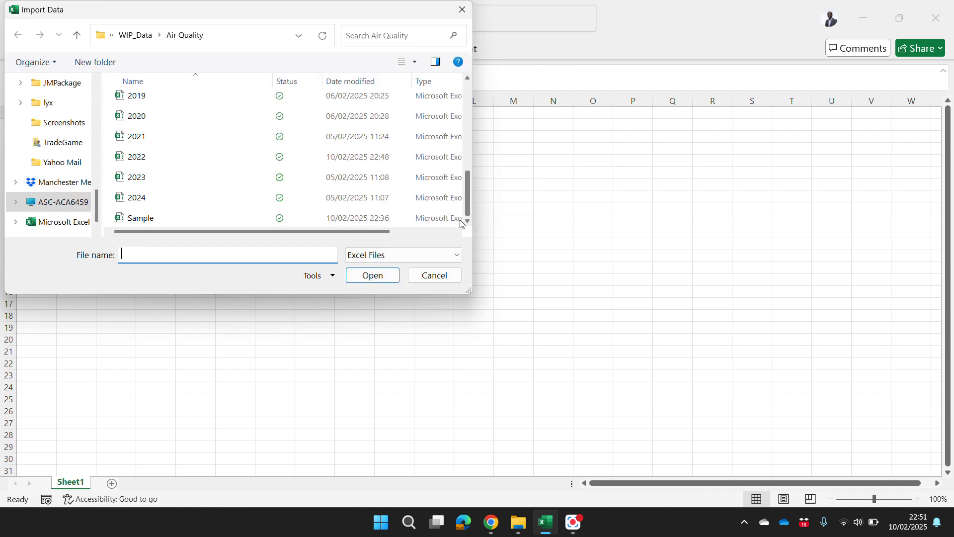
double_click(148, 219)
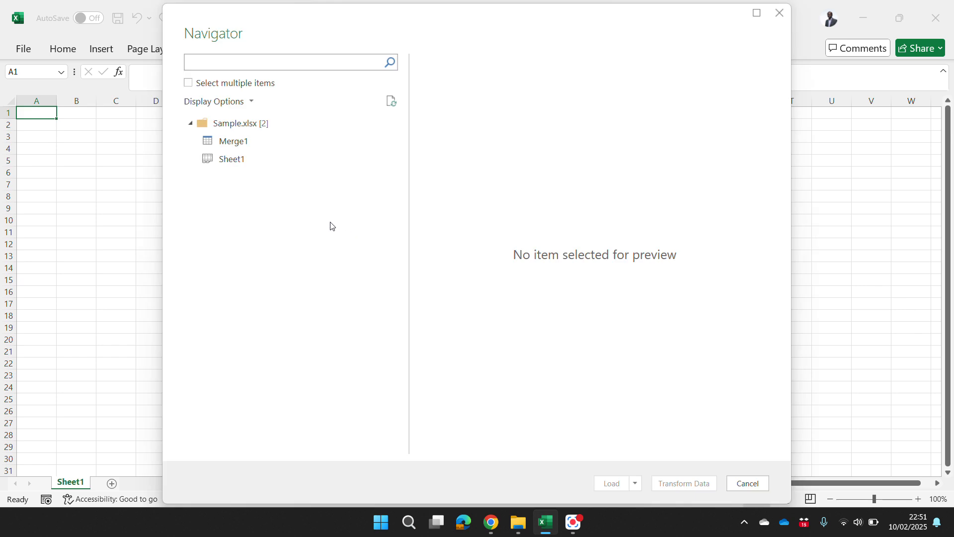
Load Sheet1 of the Sample workbook as a connection only, without placing its data in a worksheet
left_click(234, 159)
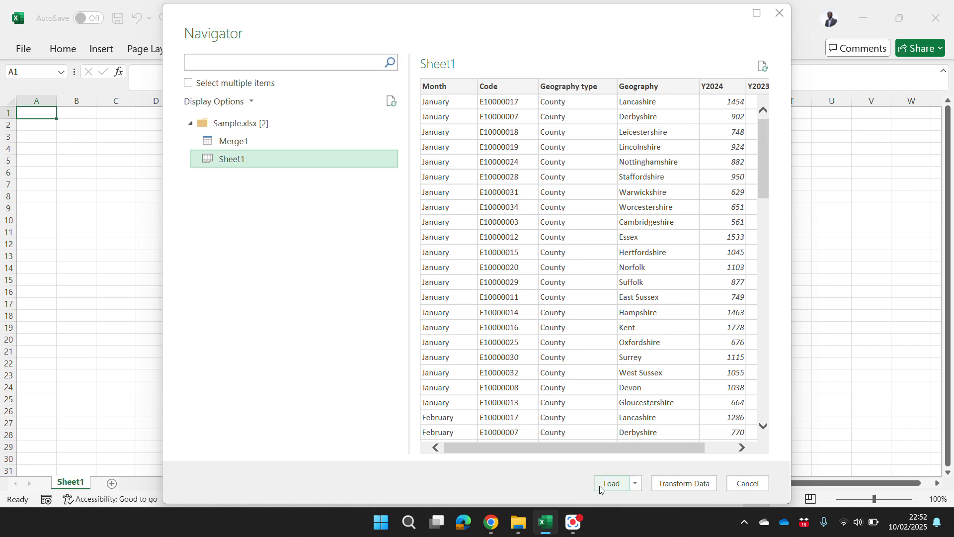
left_click(636, 485)
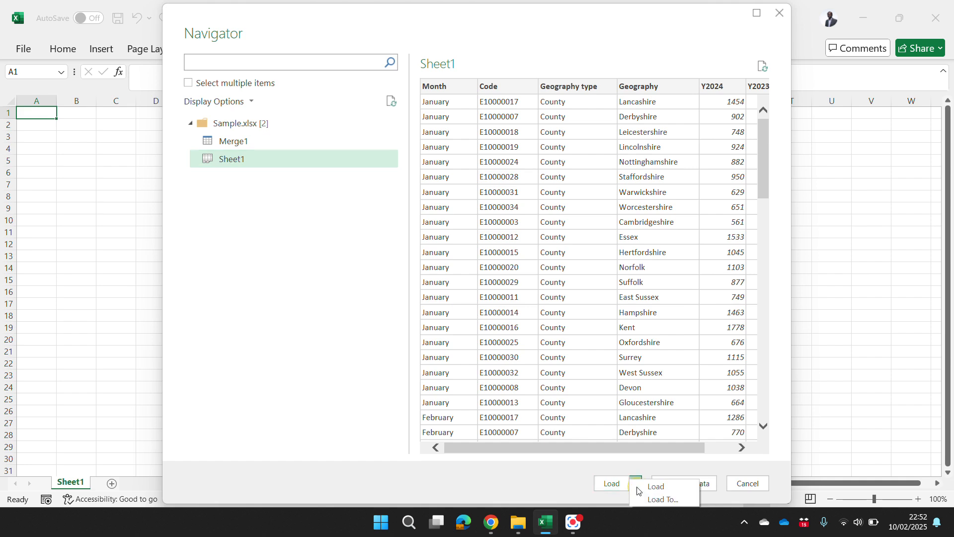
left_click(661, 499)
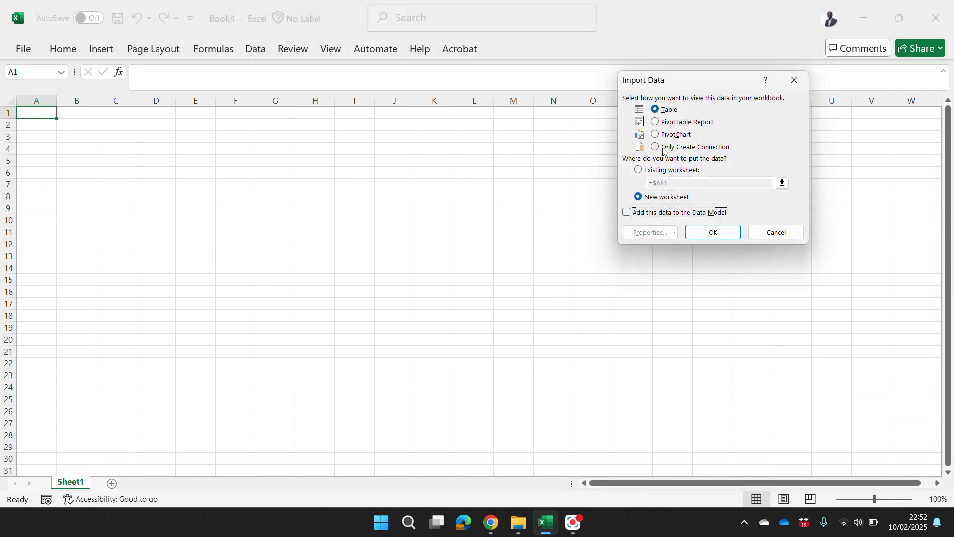
left_click(657, 148)
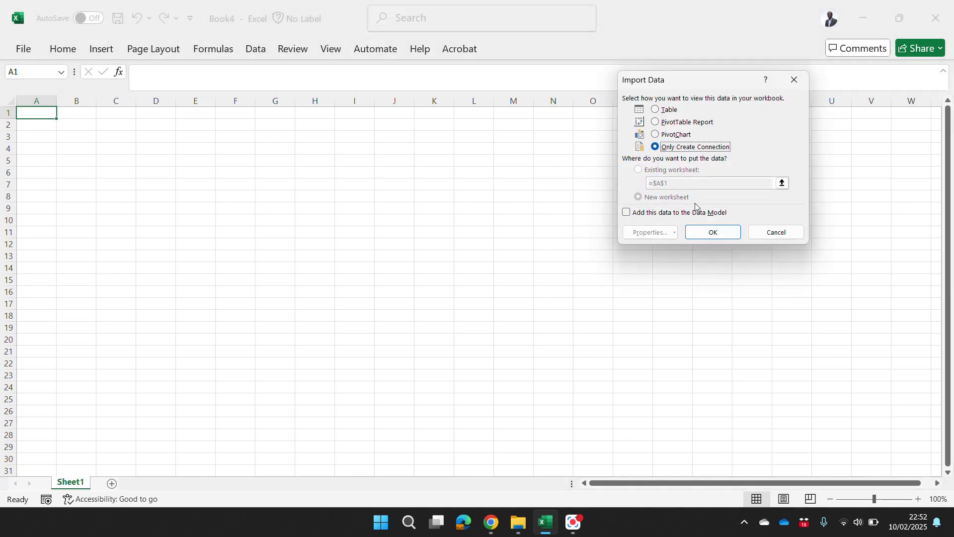
left_click(727, 237)
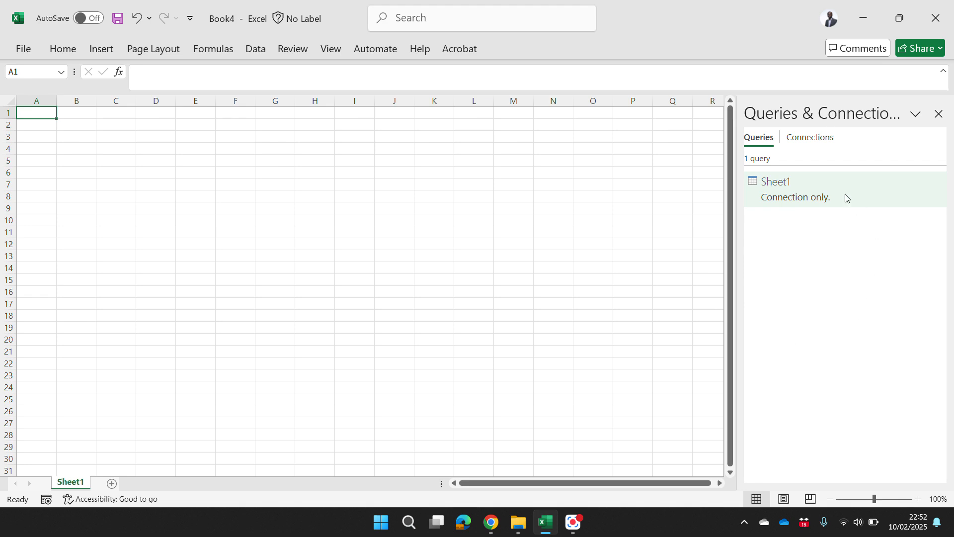
Preview the data and details of the Sheet1 query, and return to cell A1
mouse_move(810, 197)
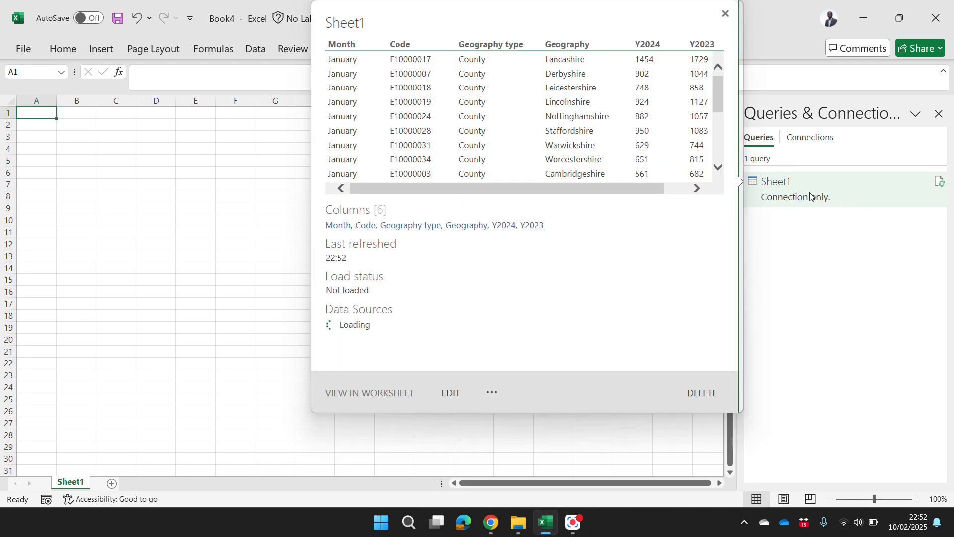
left_click(139, 210)
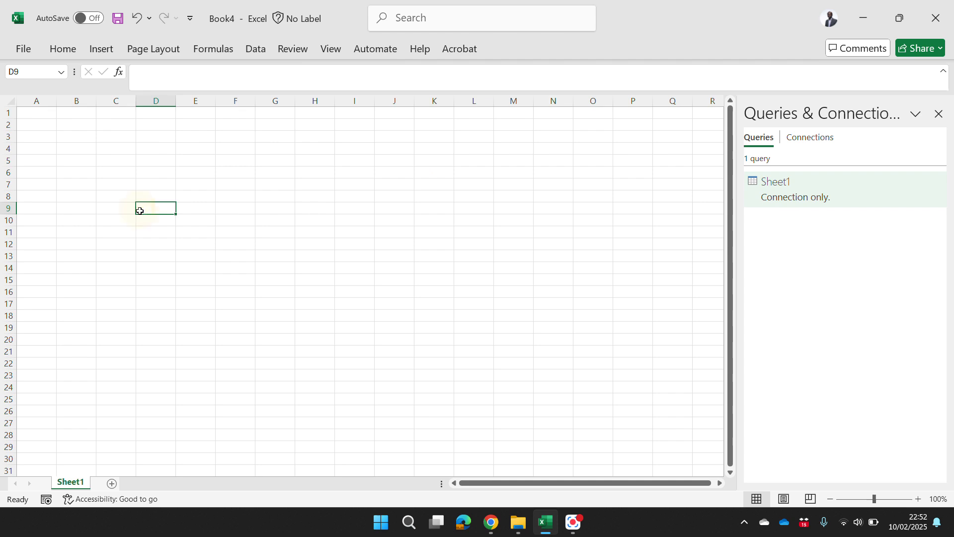
left_click(28, 110)
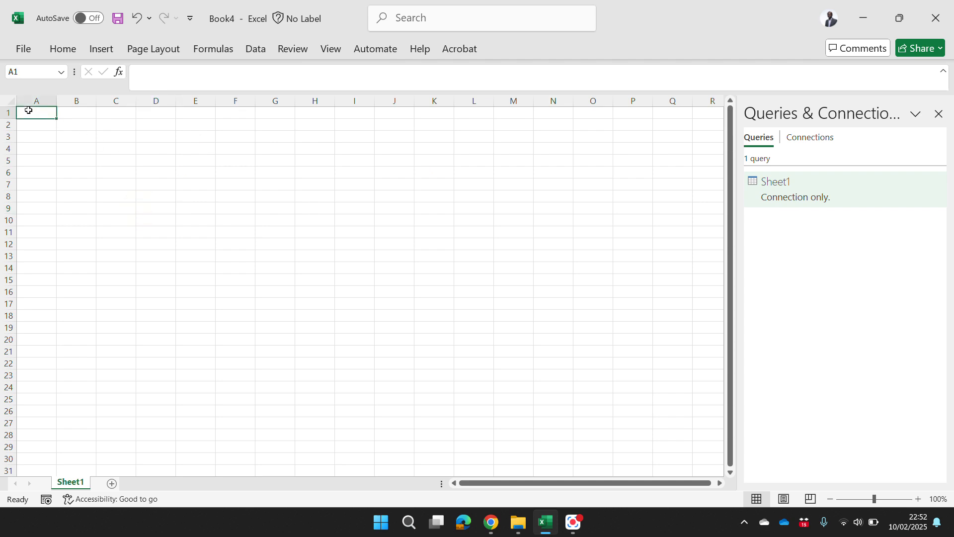
Open the 2022 workbook from the Air Quality folder as a second Excel workbook data source
left_click(255, 50)
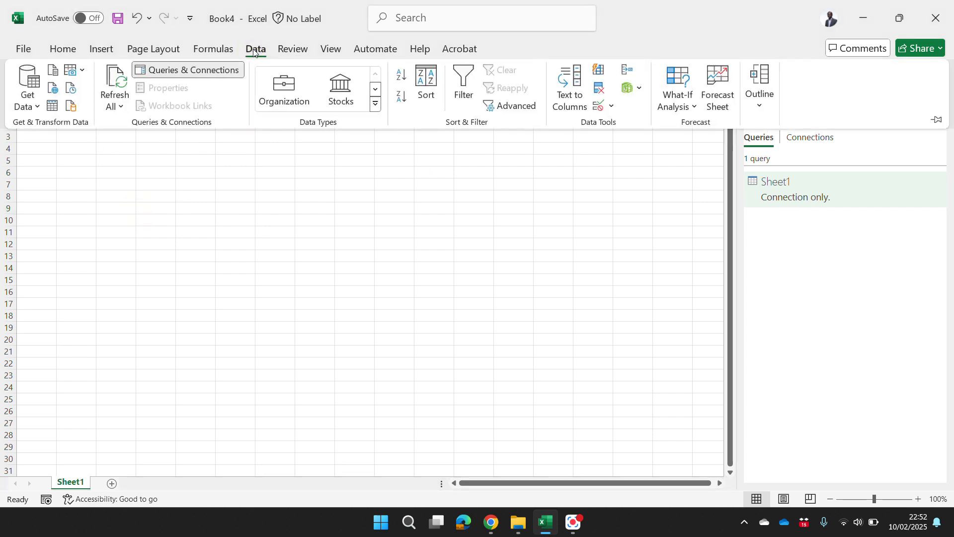
left_click(254, 49)
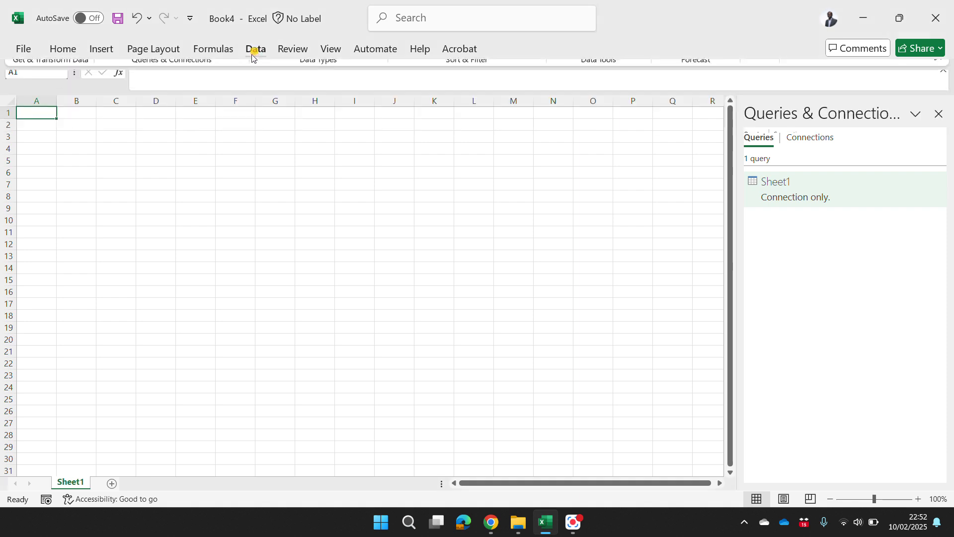
left_click(255, 49)
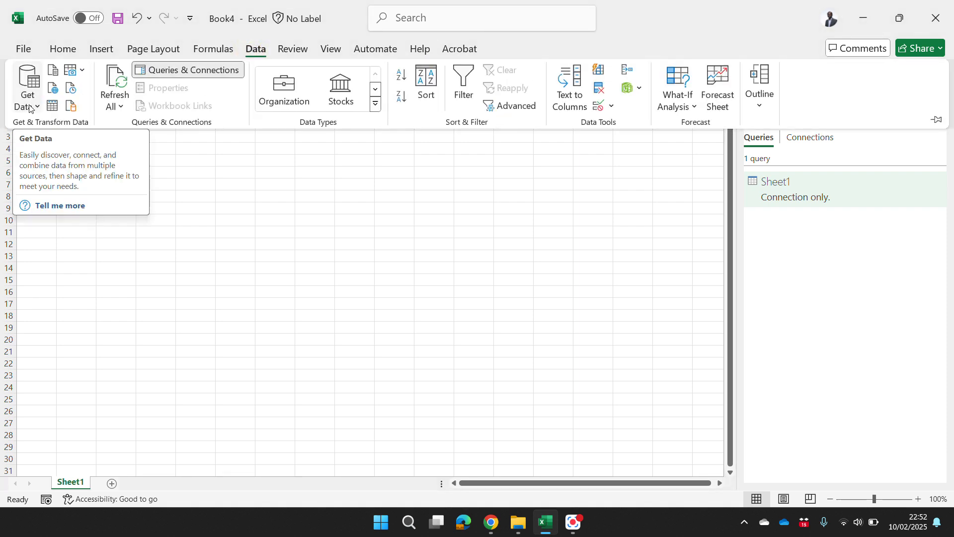
left_click(30, 108)
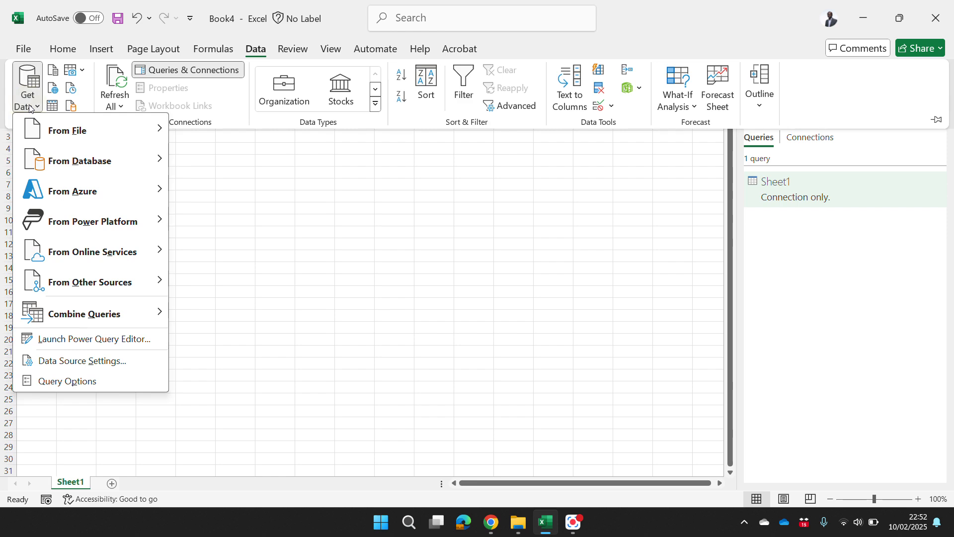
mouse_move(75, 134)
left_click(226, 134)
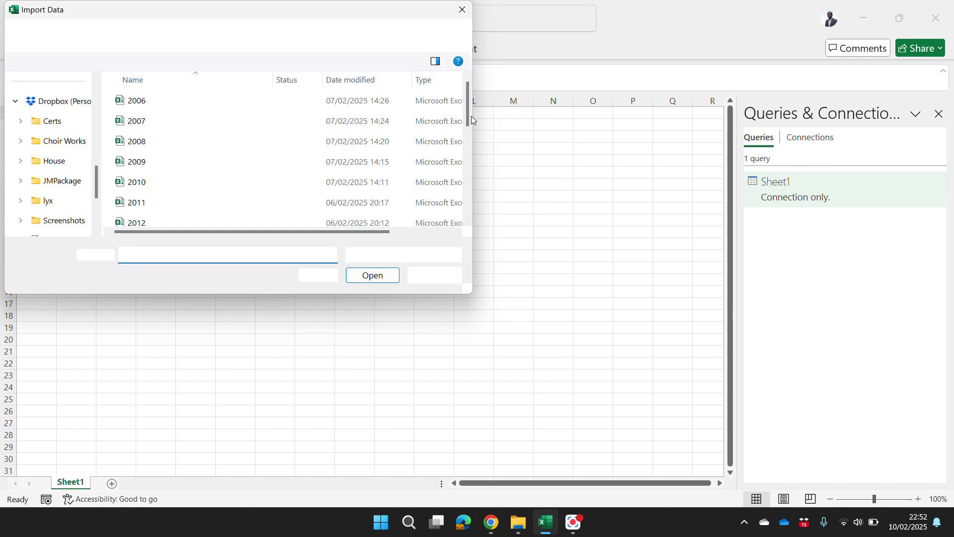
left_click_drag(466, 115, 463, 198)
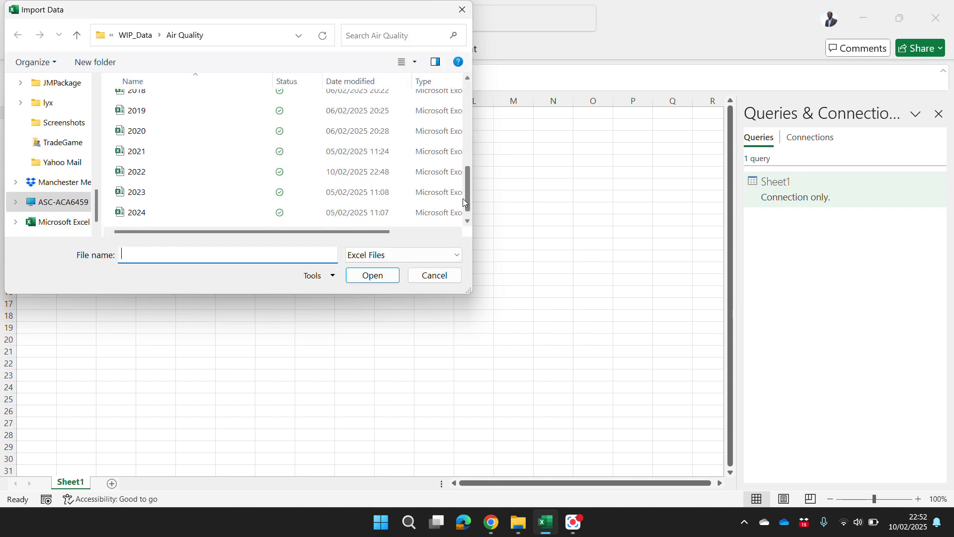
left_click(146, 172)
left_click(386, 282)
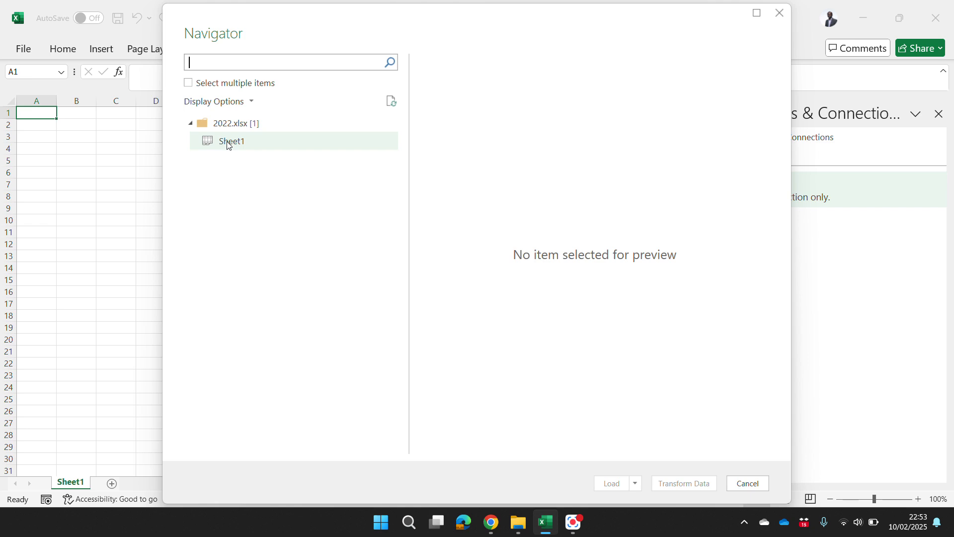
Load Sheet1 of the 2022 workbook as a connection only
left_click(228, 143)
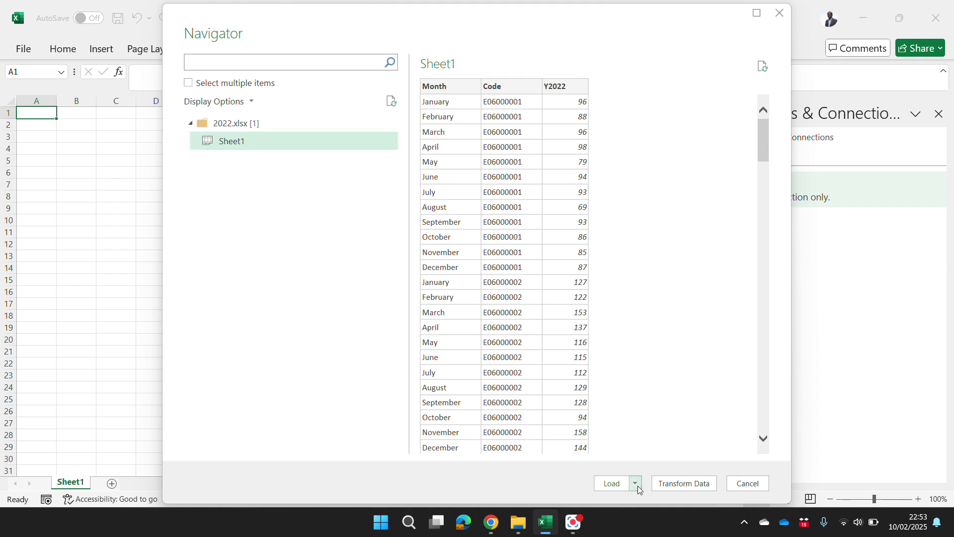
left_click(636, 484)
left_click(645, 499)
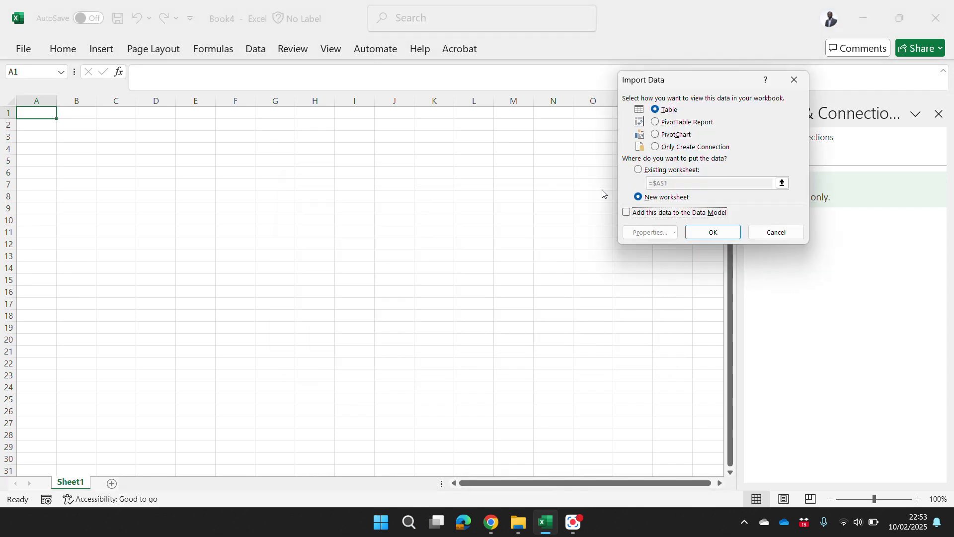
left_click(655, 146)
left_click(708, 232)
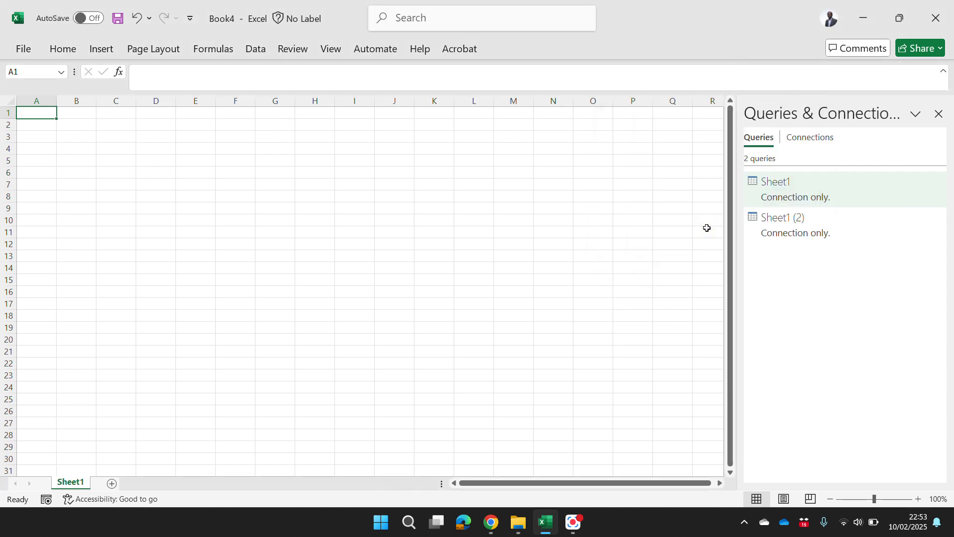
mouse_move(824, 232)
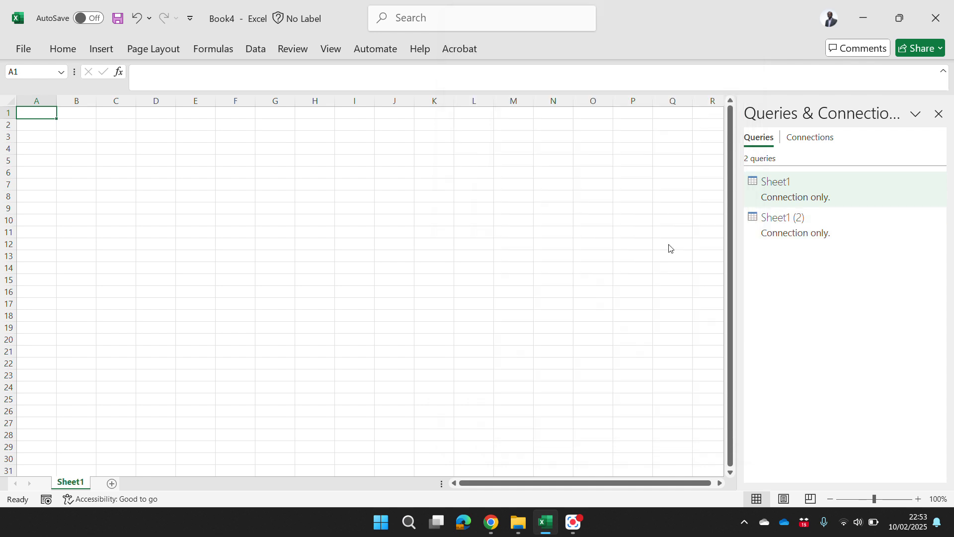
key("alt+Tab")
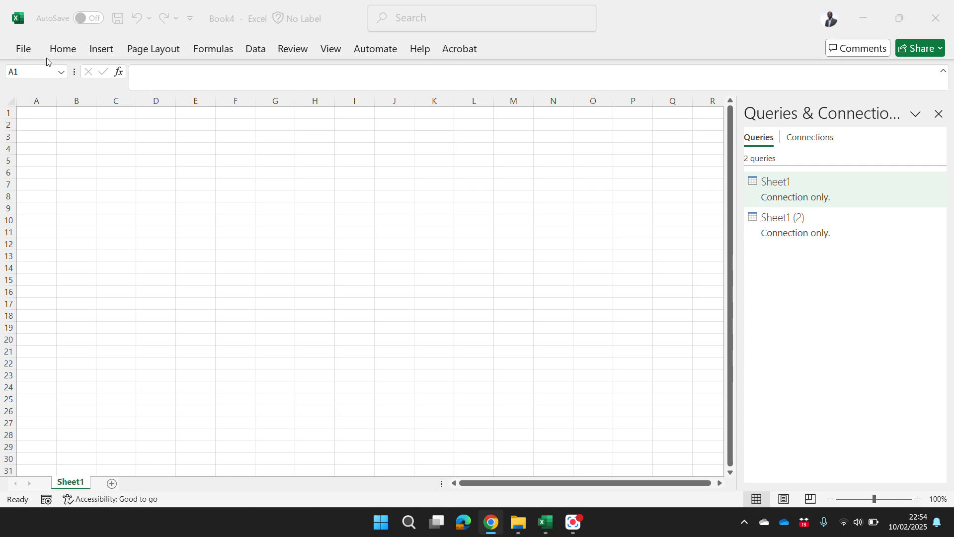
key("alt+Tab")
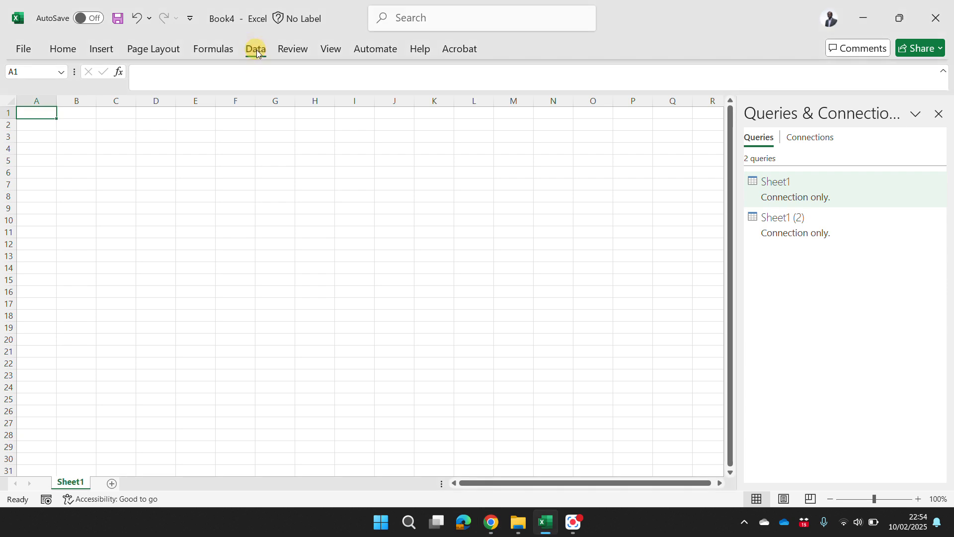
Start a Merge that combines queries and choose Sheet1 as its first table
left_click(257, 50)
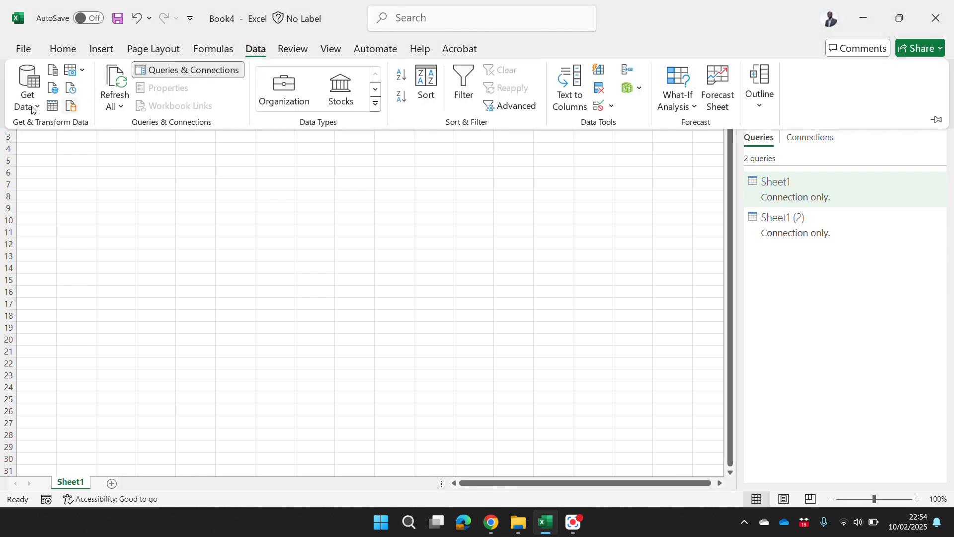
left_click(31, 107)
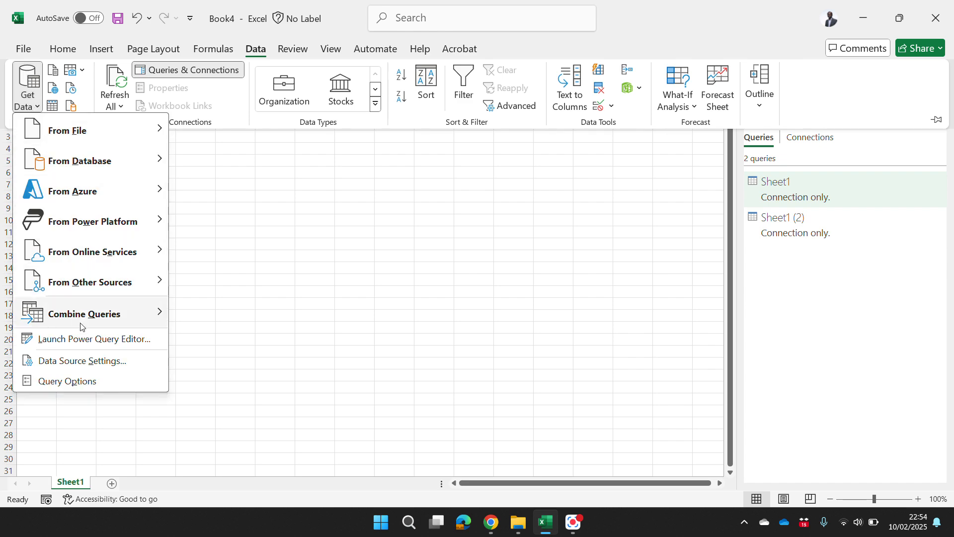
mouse_move(84, 319)
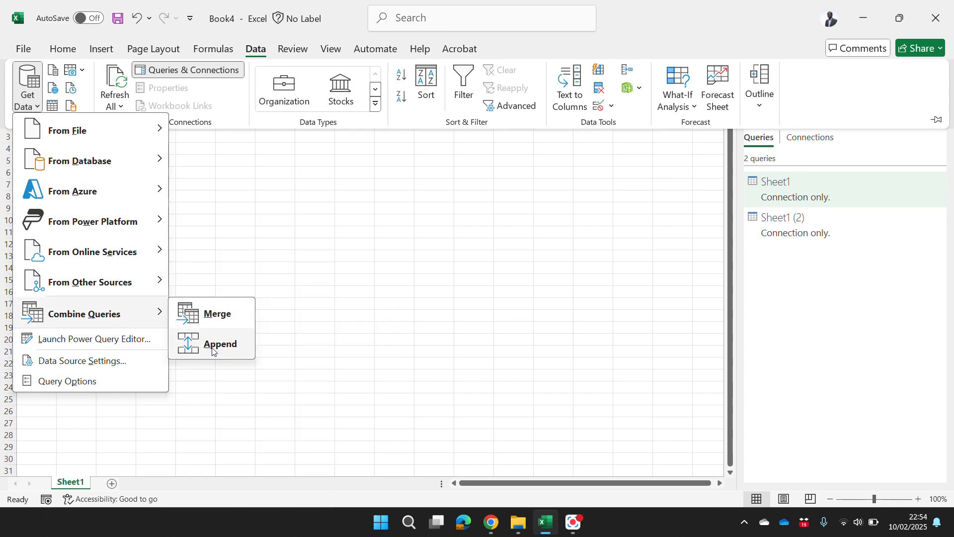
left_click(221, 321)
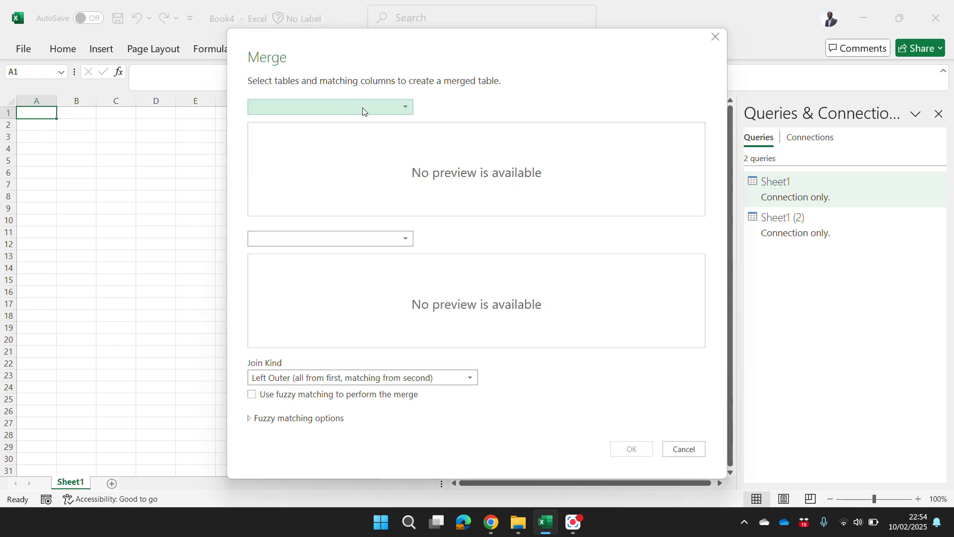
left_click(362, 107)
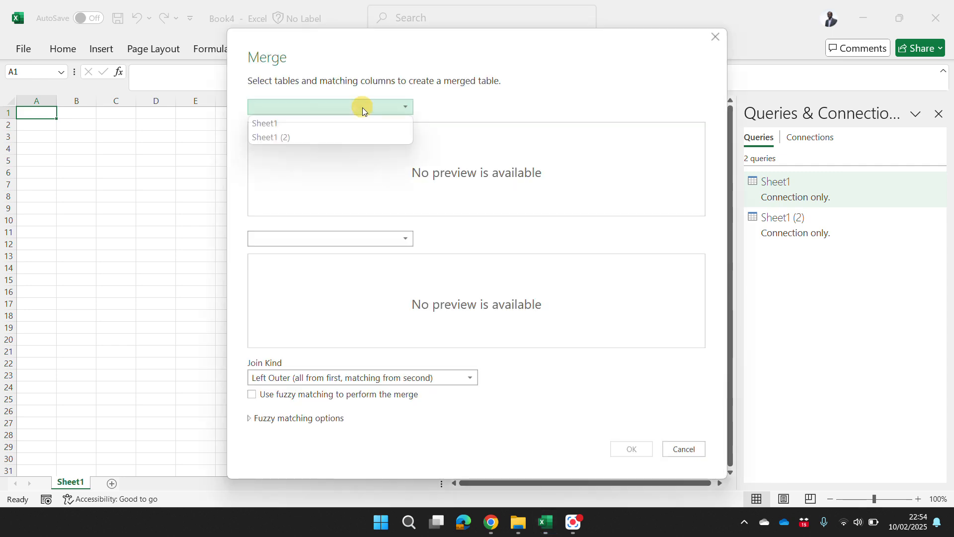
left_click(275, 128)
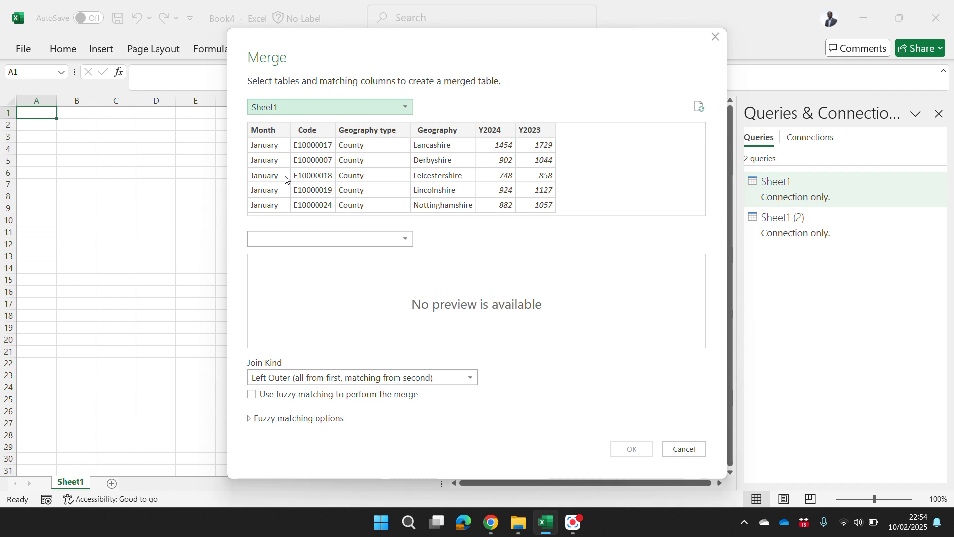
Choose Sheet1 (2) as the second merge table and match both tables on the Month and Code columns
left_click(262, 131)
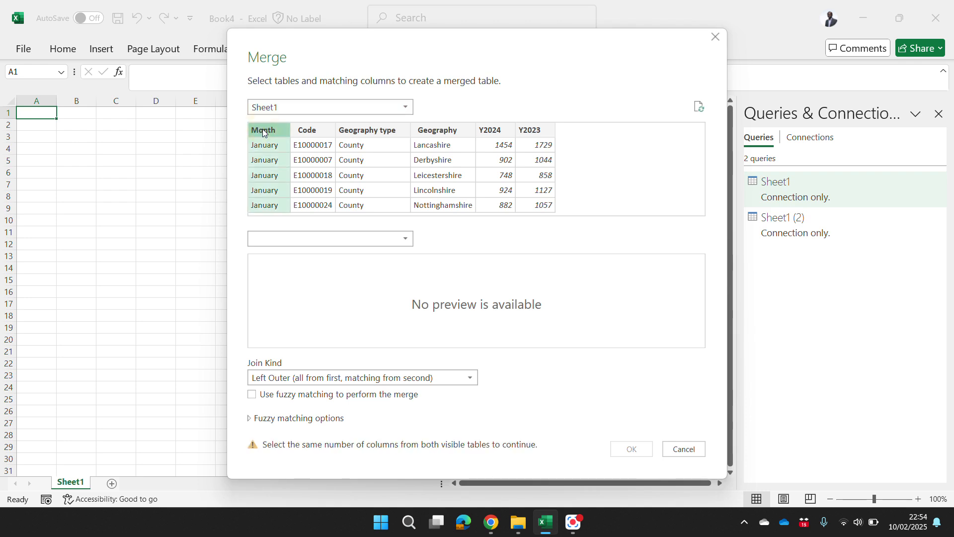
left_click(316, 133, "ctrl")
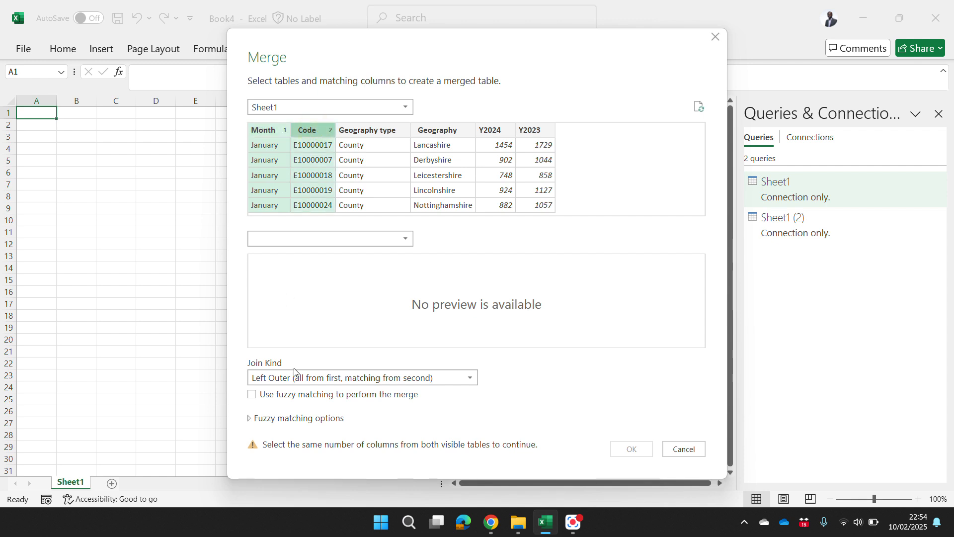
left_click(300, 242)
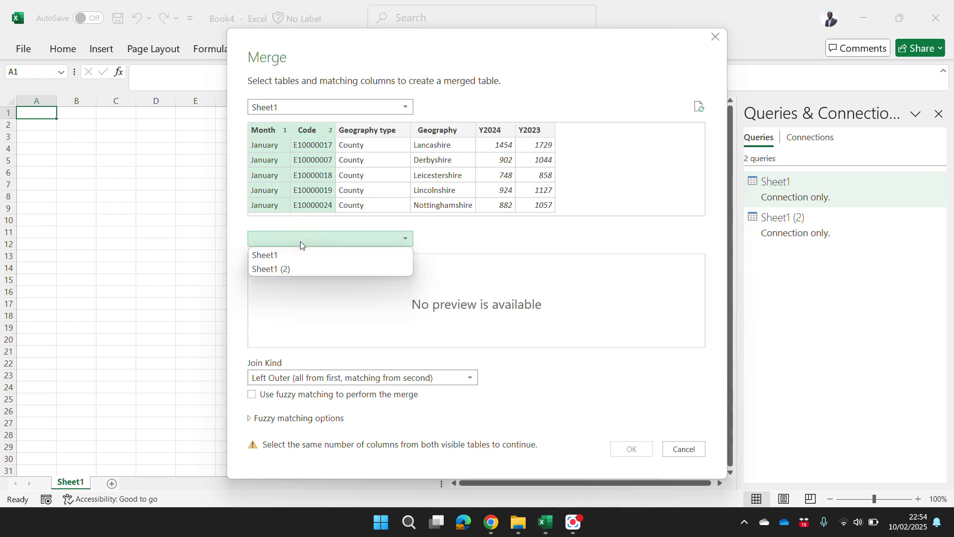
left_click(289, 269)
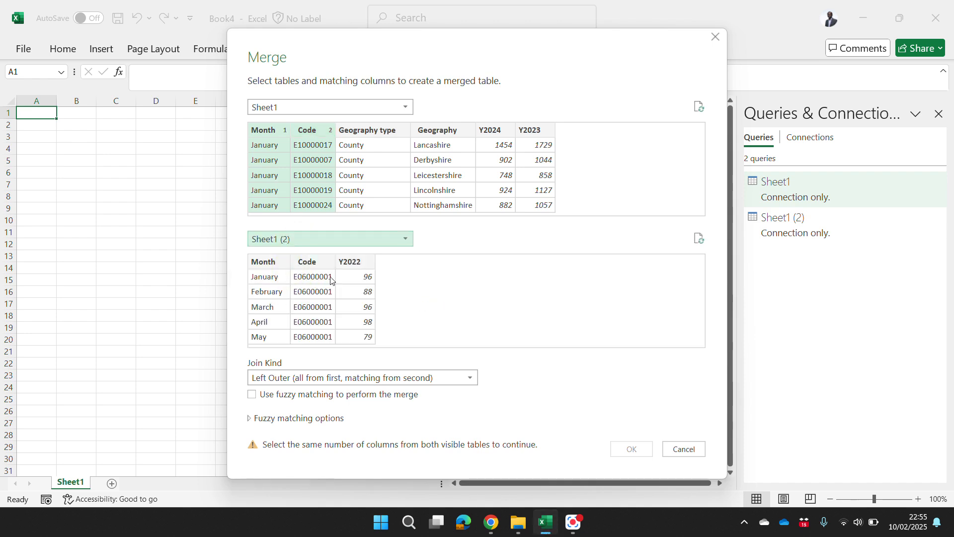
left_click(269, 261)
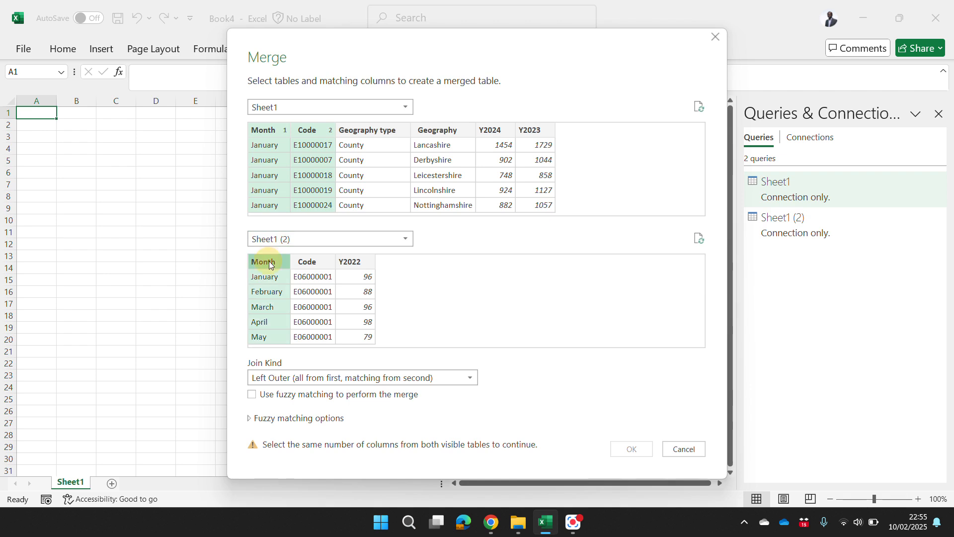
left_click(316, 264, "ctrl")
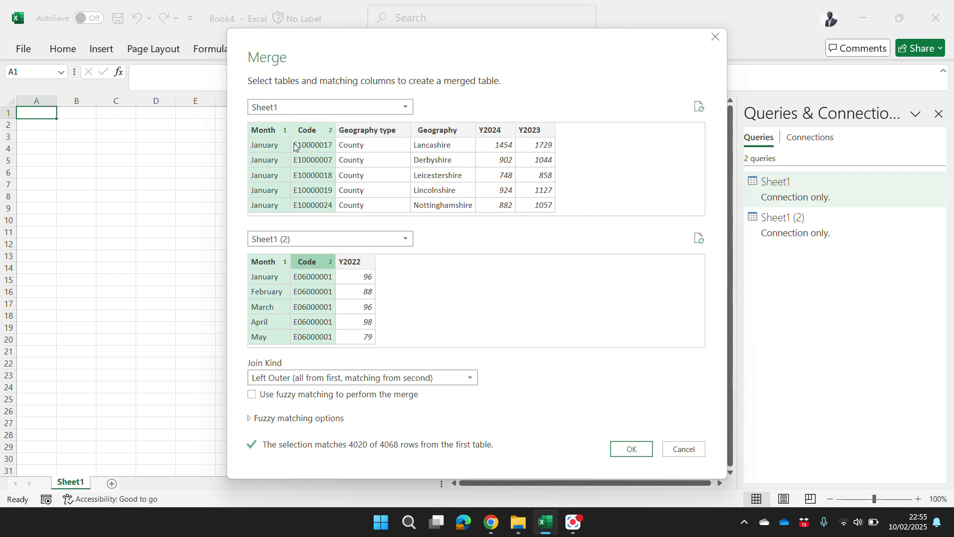
Set the join kind to Left Outer (all from first, matching from second) and create the merge
left_click(359, 379)
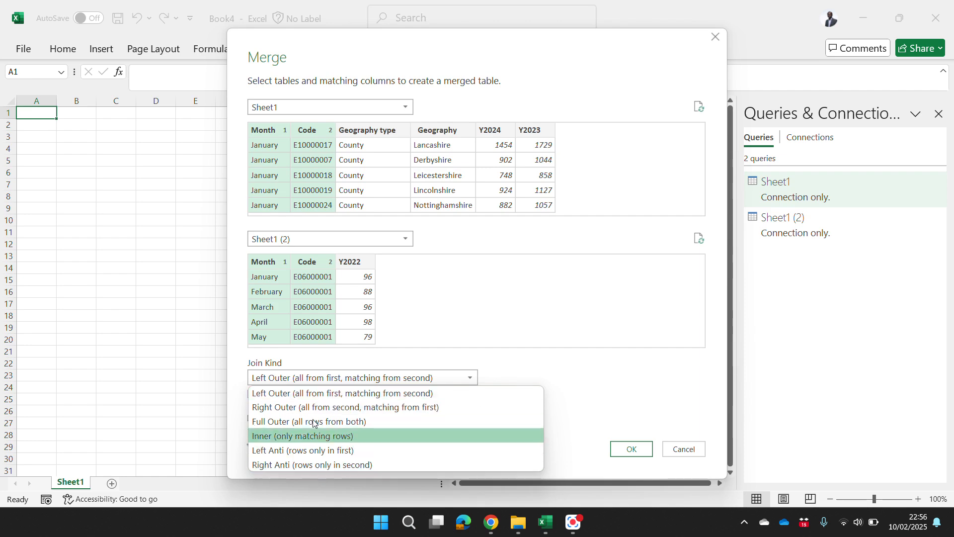
left_click(312, 392)
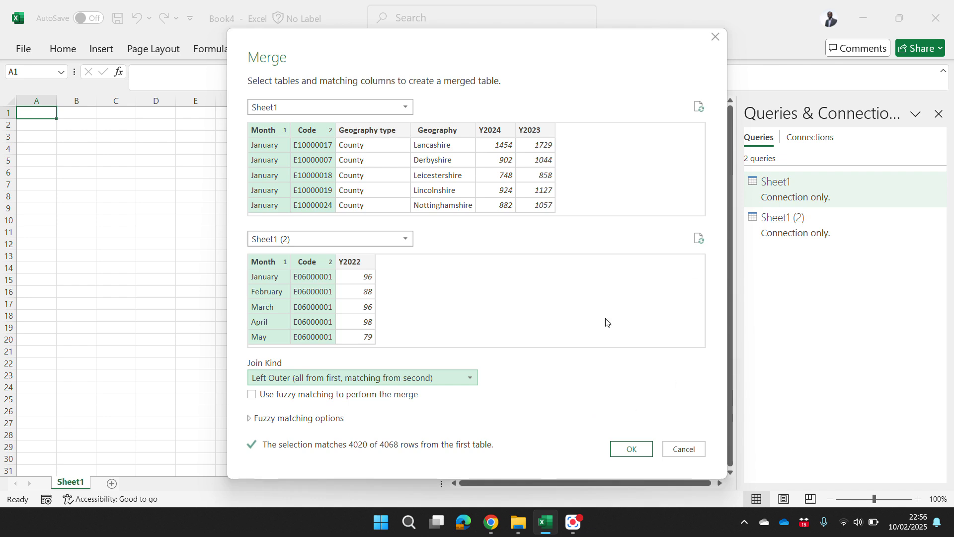
left_click(645, 453)
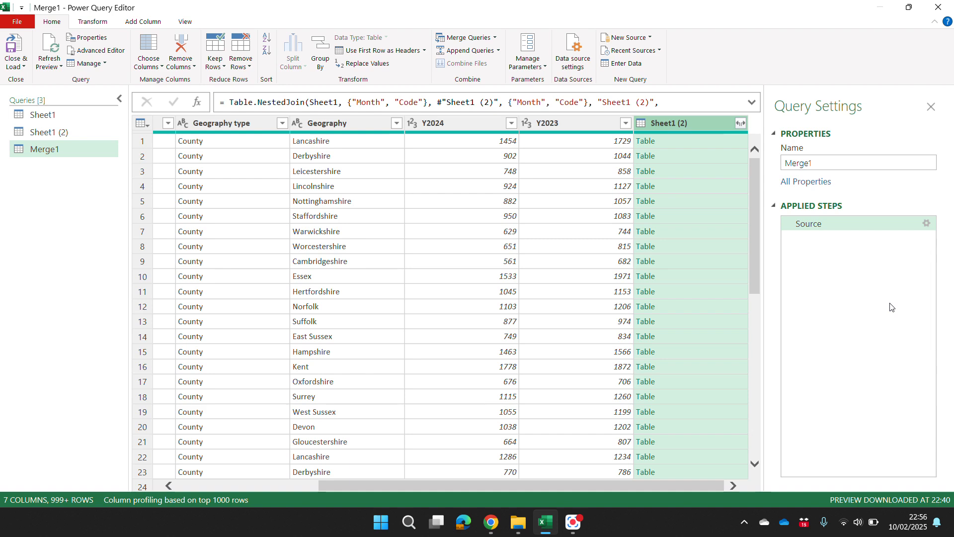
Expand the merged Sheet1 (2) column to include only Y2022, leaving out Month and Code
key("alt+Tab")
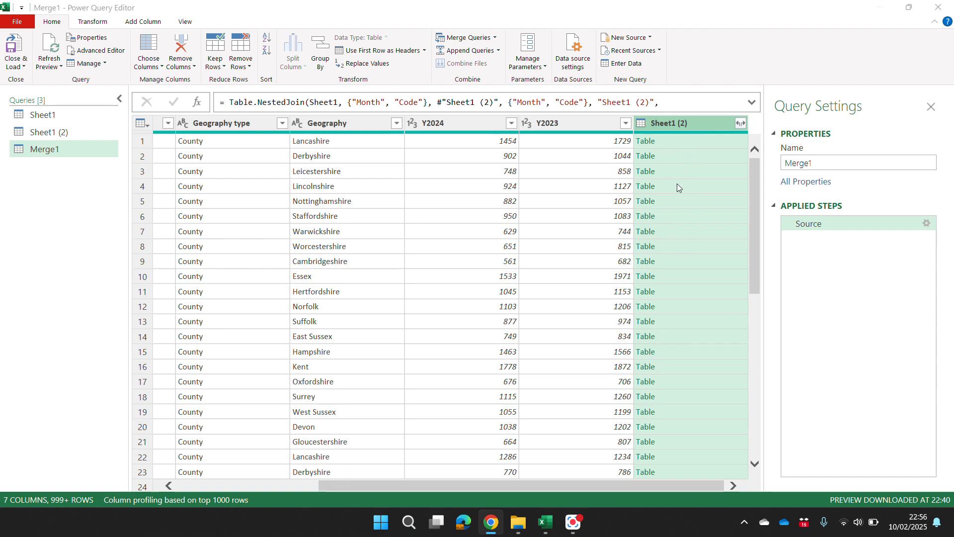
left_click(741, 128)
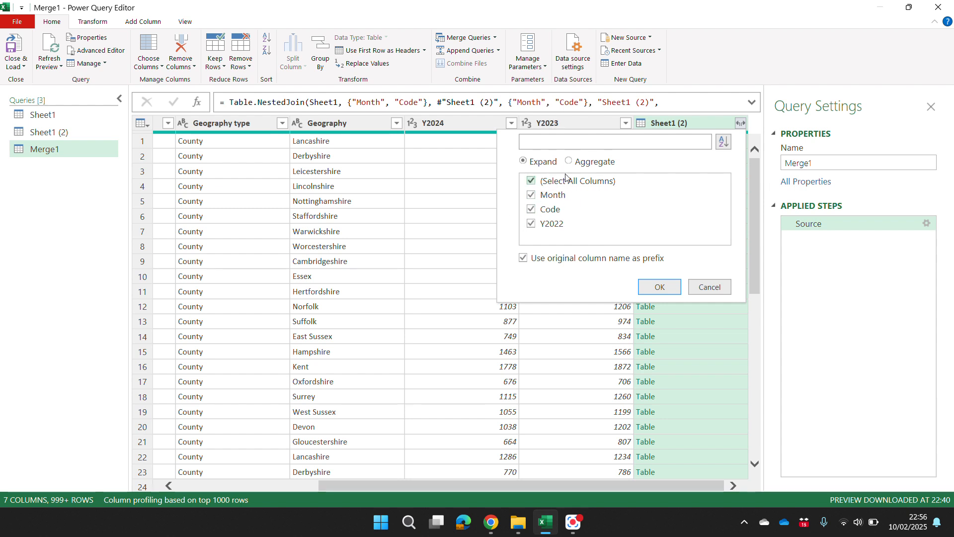
left_click(531, 195)
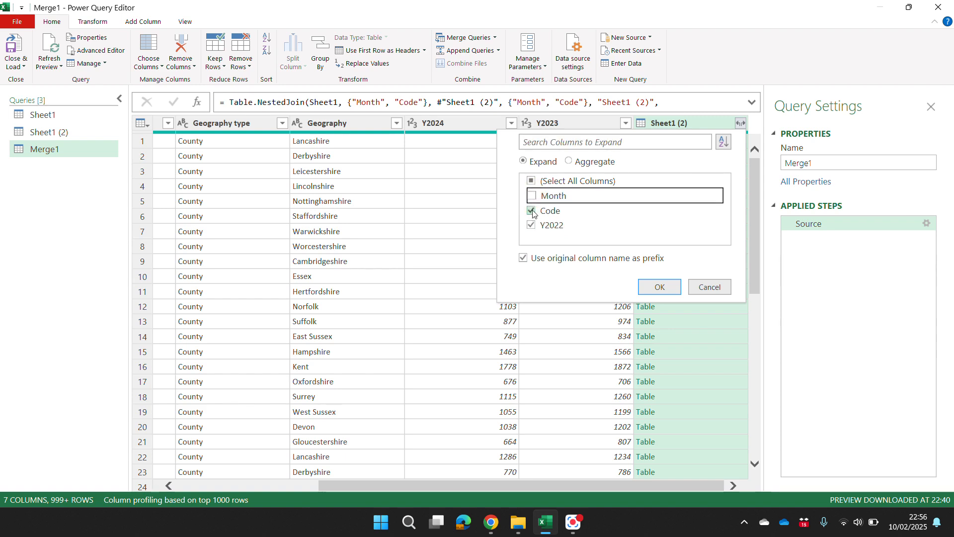
left_click(531, 210)
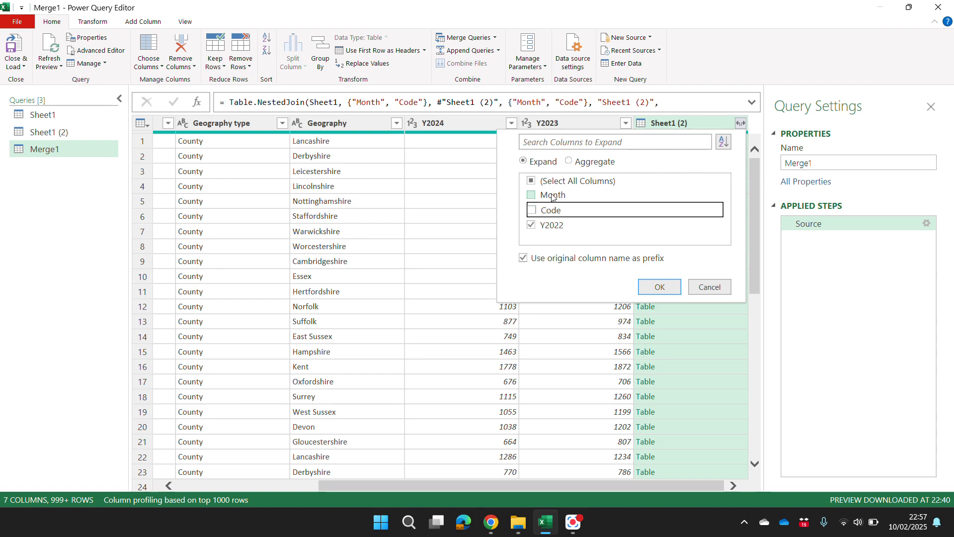
left_click(661, 288)
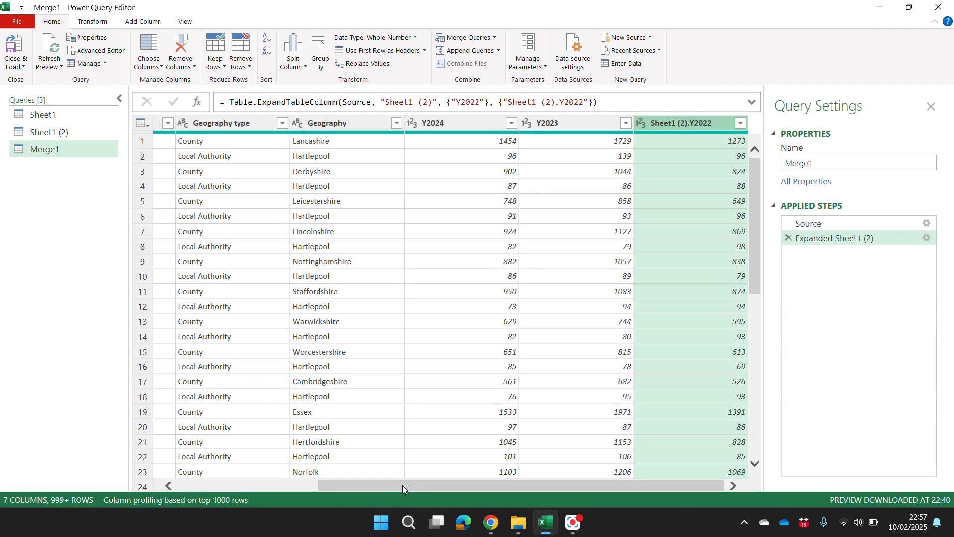
Look over the expanded merge result and load the Merge1 query into a worksheet
left_click_drag(402, 485, 370, 485)
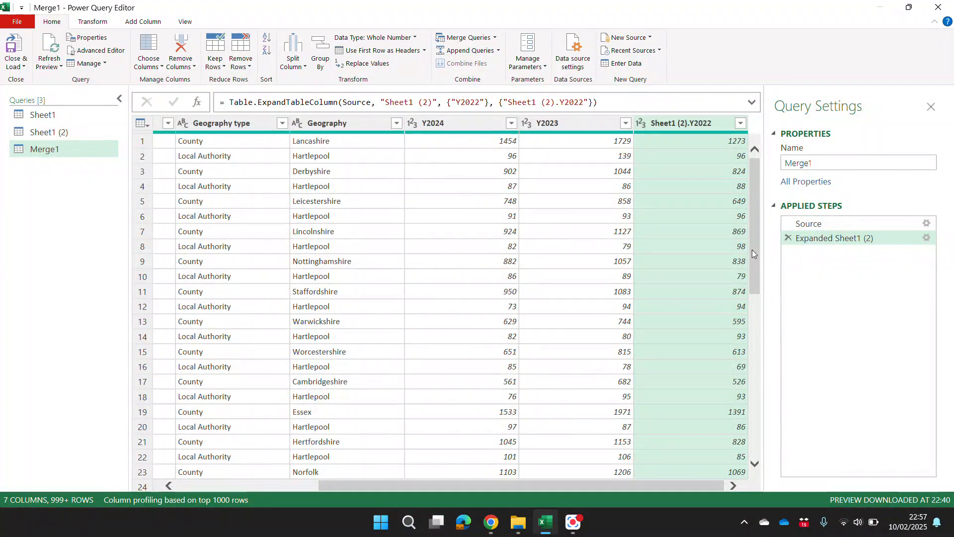
left_click_drag(752, 249, 759, 216)
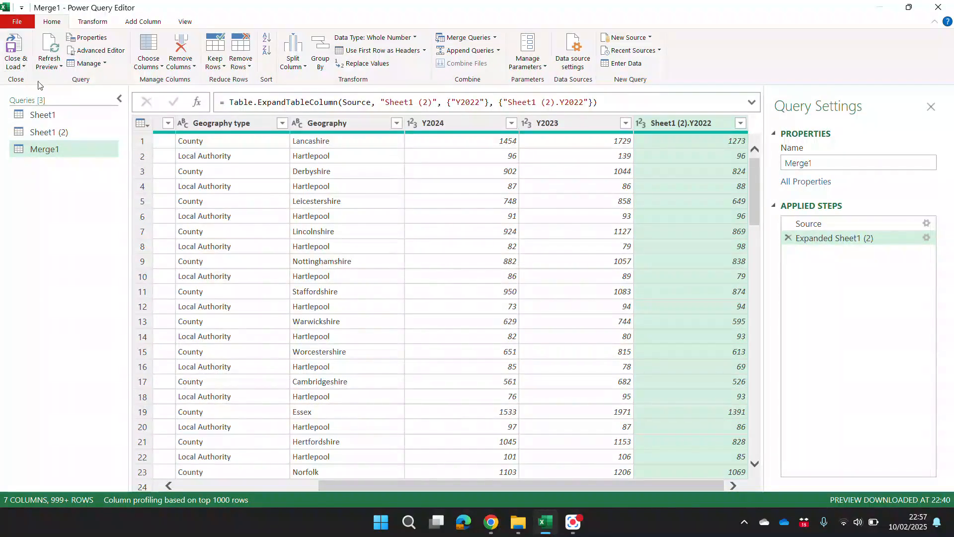
left_click(18, 54)
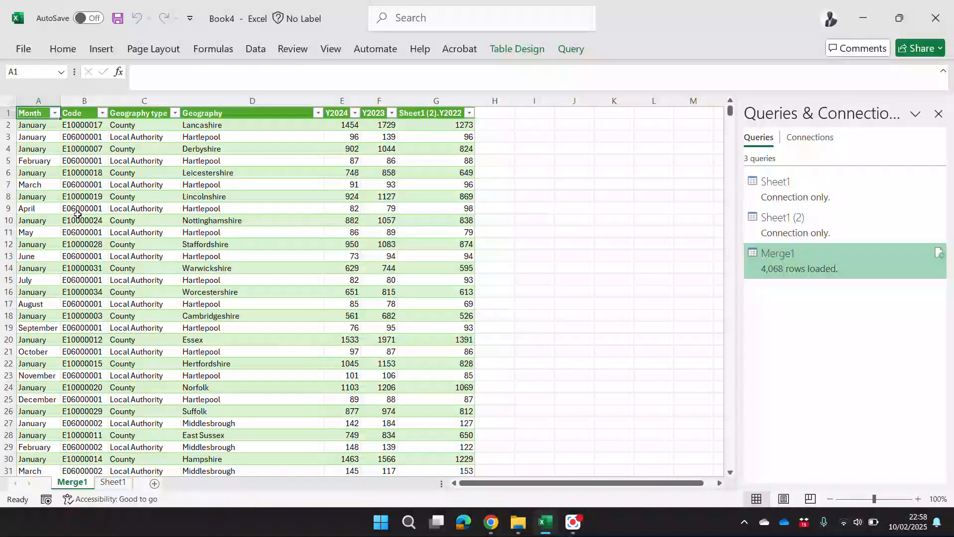
Select the whole merged table and remove the filter buttons from its header row
left_click(99, 185)
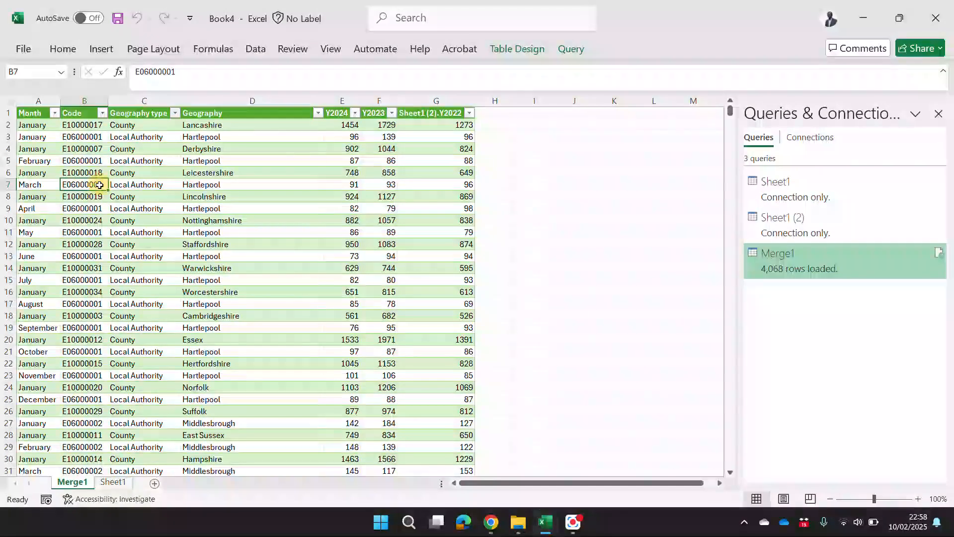
key("ctrl+a")
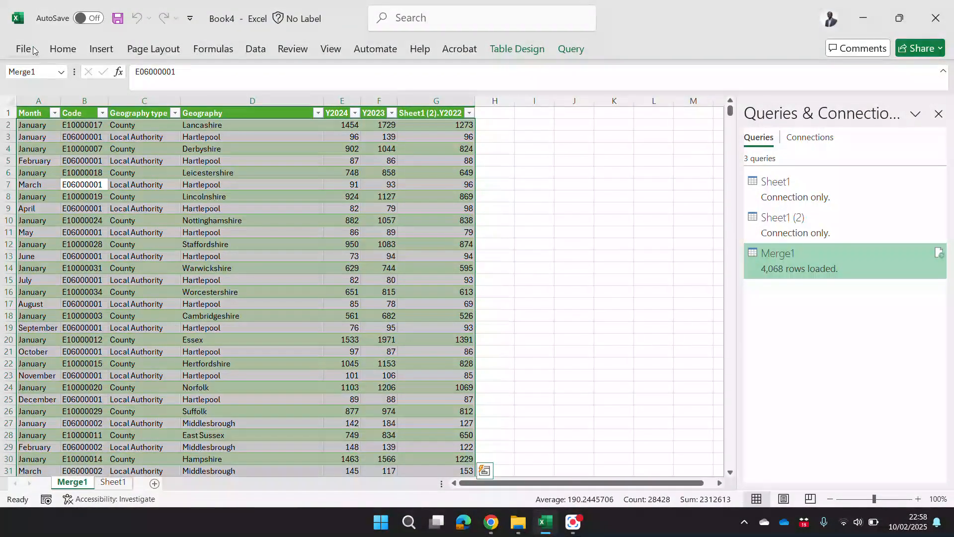
key("alt+f")
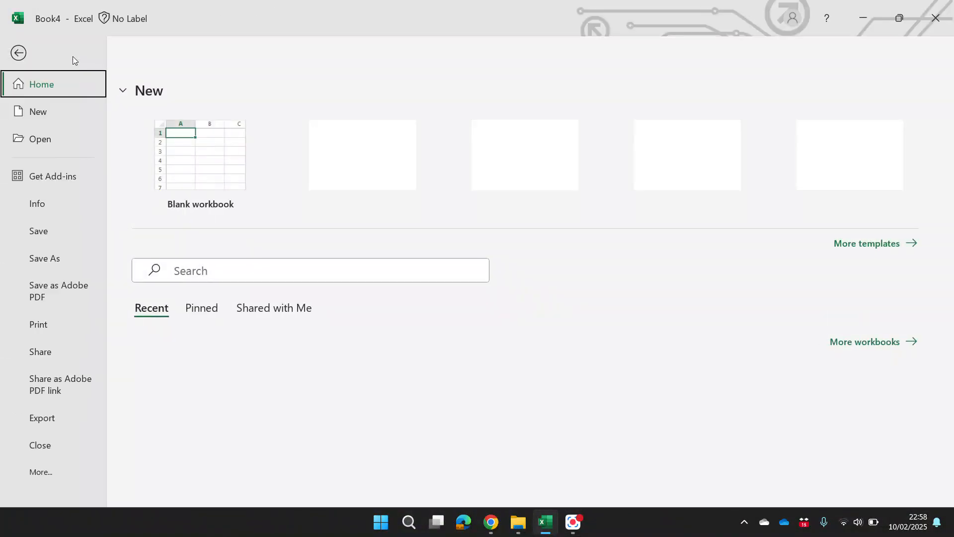
left_click(20, 54)
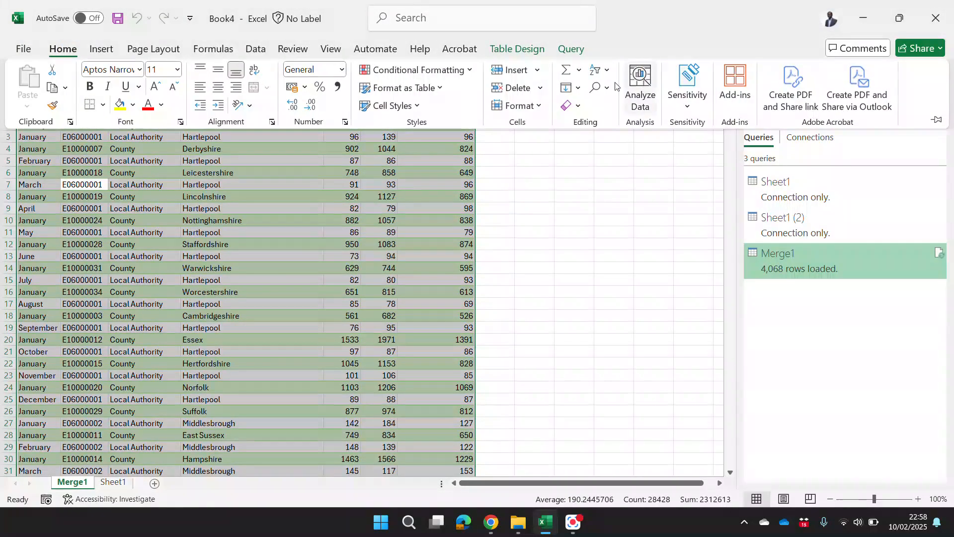
left_click(602, 73)
left_click(622, 152)
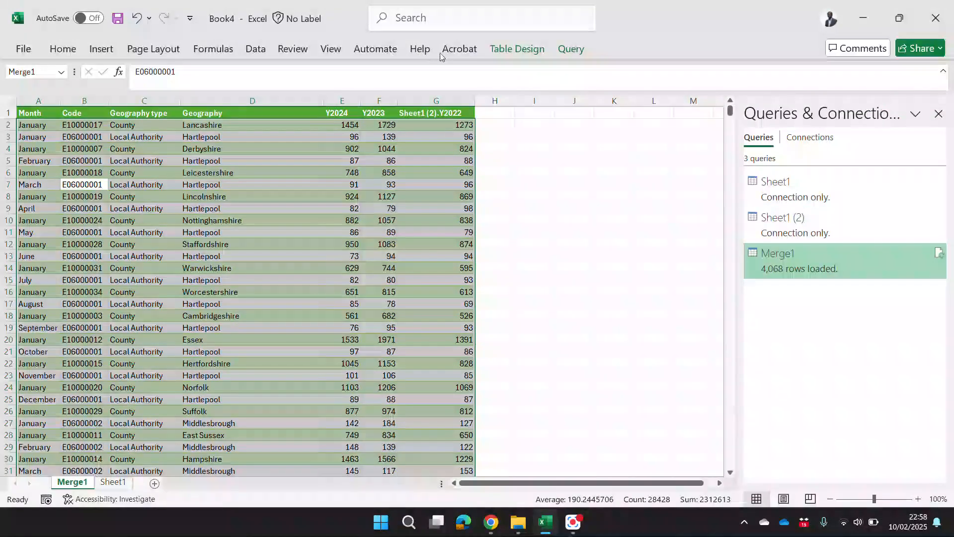
Change the merged table's style to the plain one without colours or banding
left_click(503, 50)
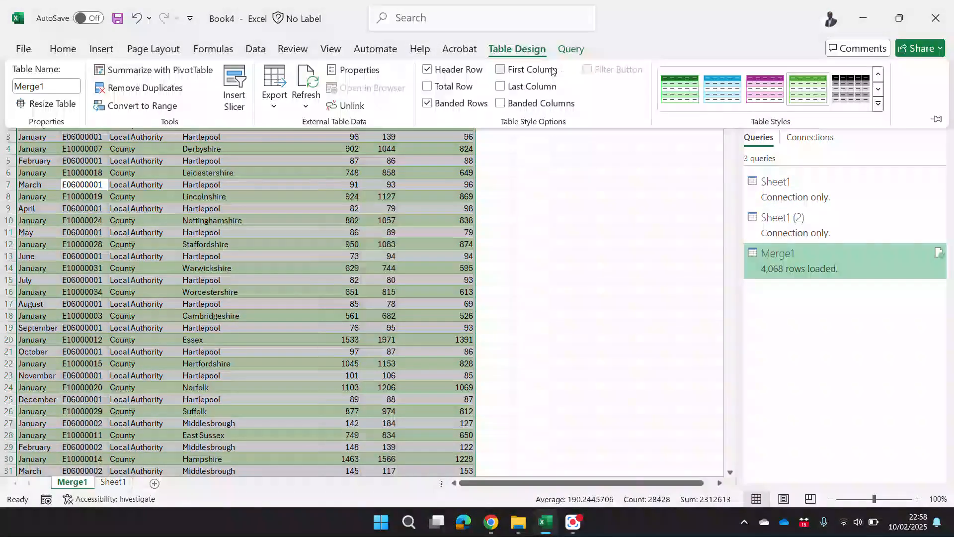
left_click(878, 103)
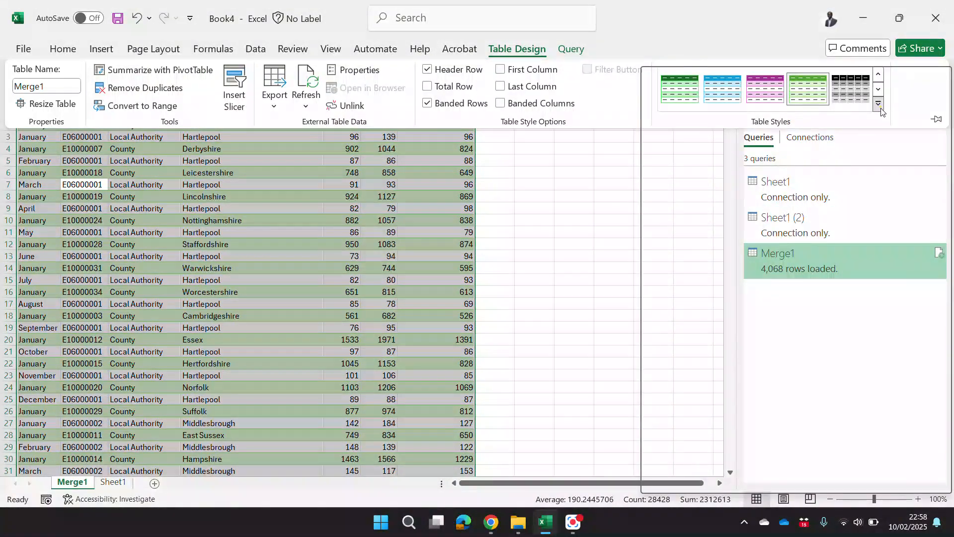
left_click(650, 113)
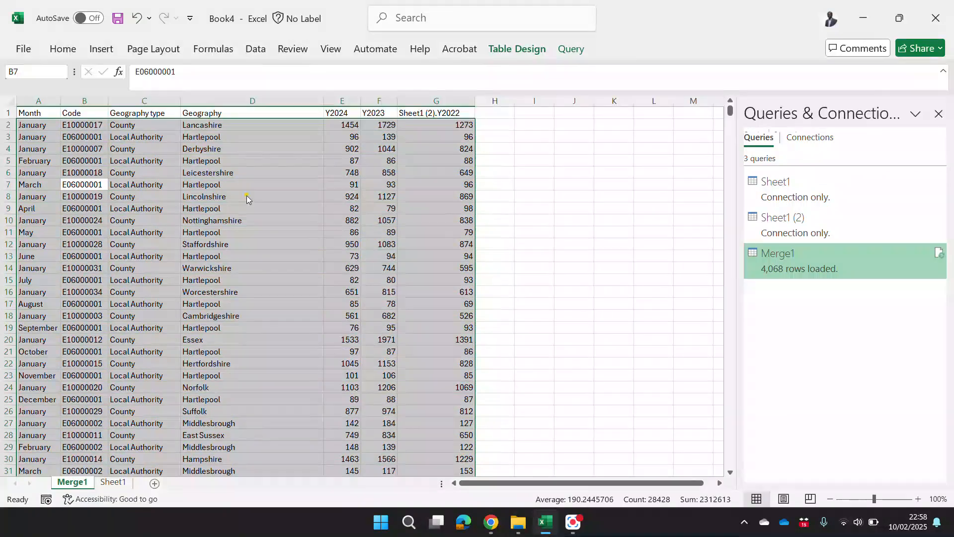
Shorten the header in cell G1 of the merged table to Y2022
key("ctrl+Up")
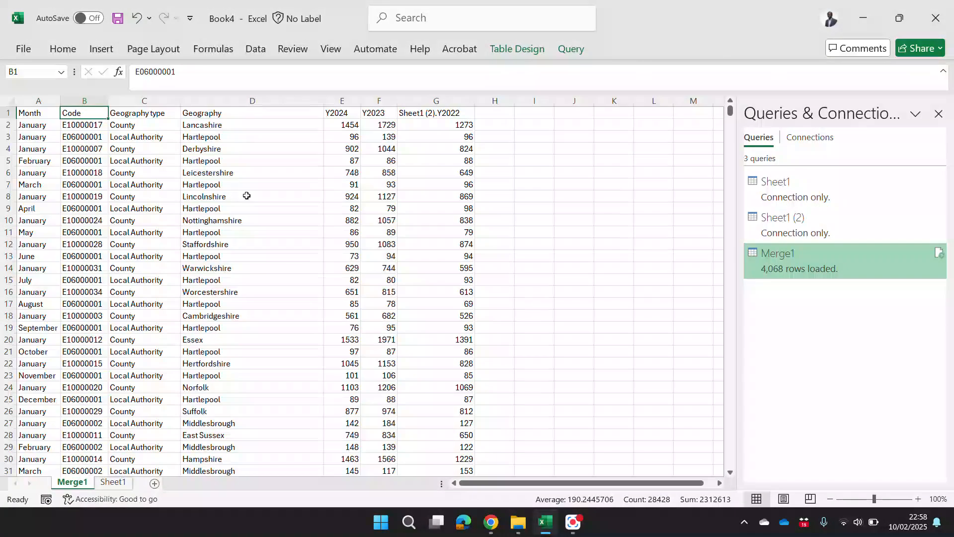
left_click(423, 115)
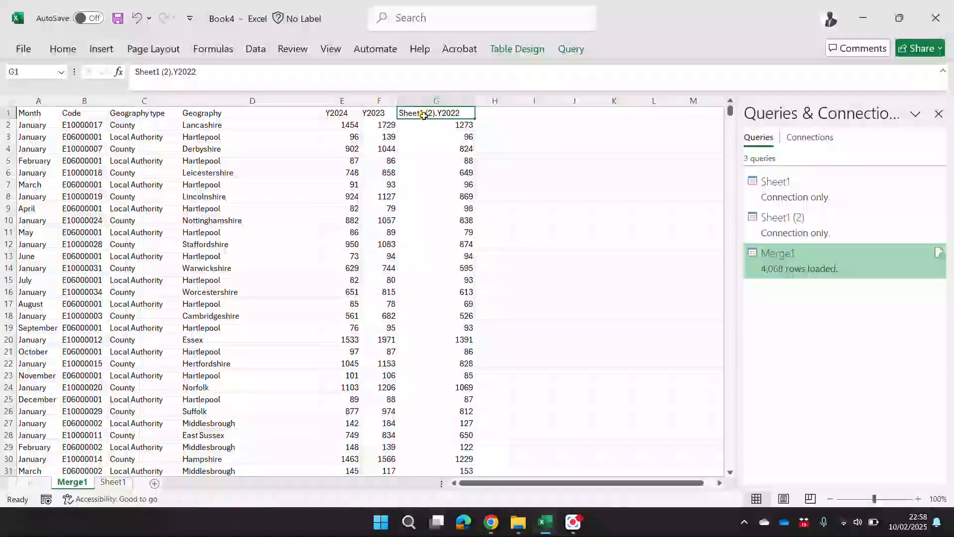
left_click(174, 73)
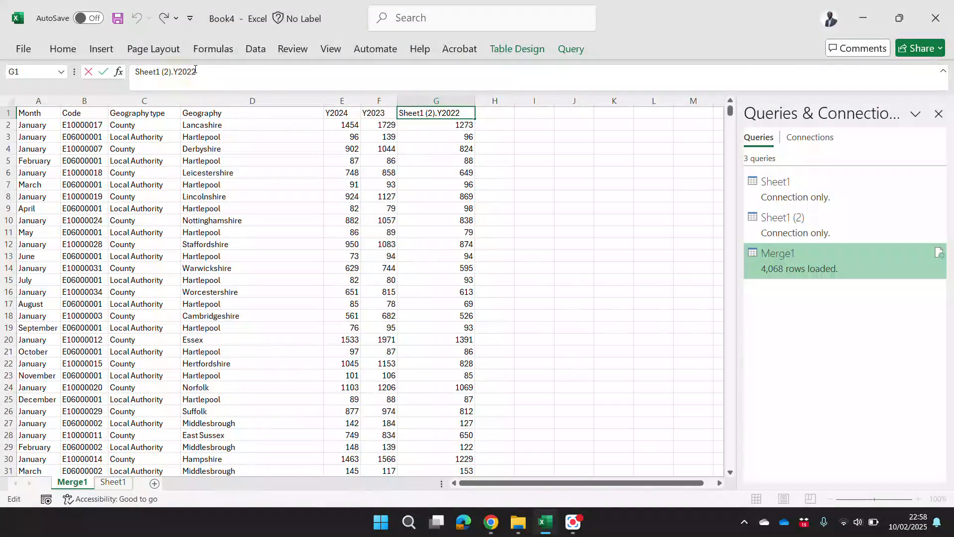
key("BackSpace")
key("BackSpace")
key("BackSpace")
key("BackSpace")
key("BackSpace")
key("BackSpace")
key("BackSpace")
key("BackSpace")
key("BackSpace")
key("BackSpace")
key("BackSpace")
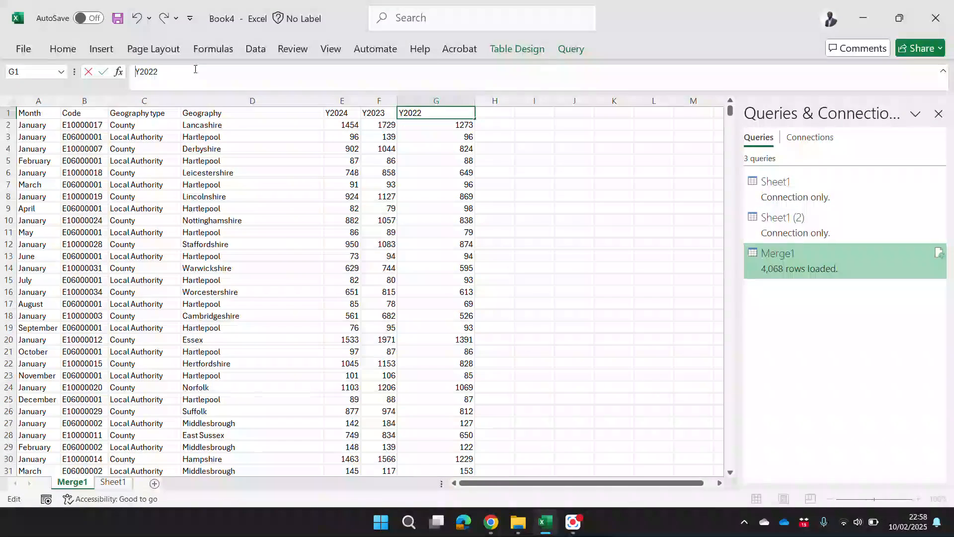
left_click(407, 176)
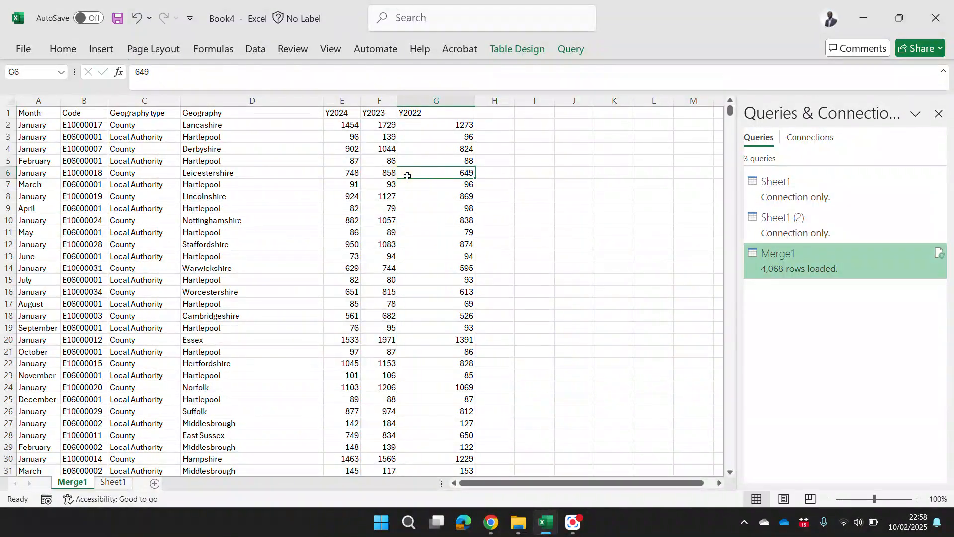